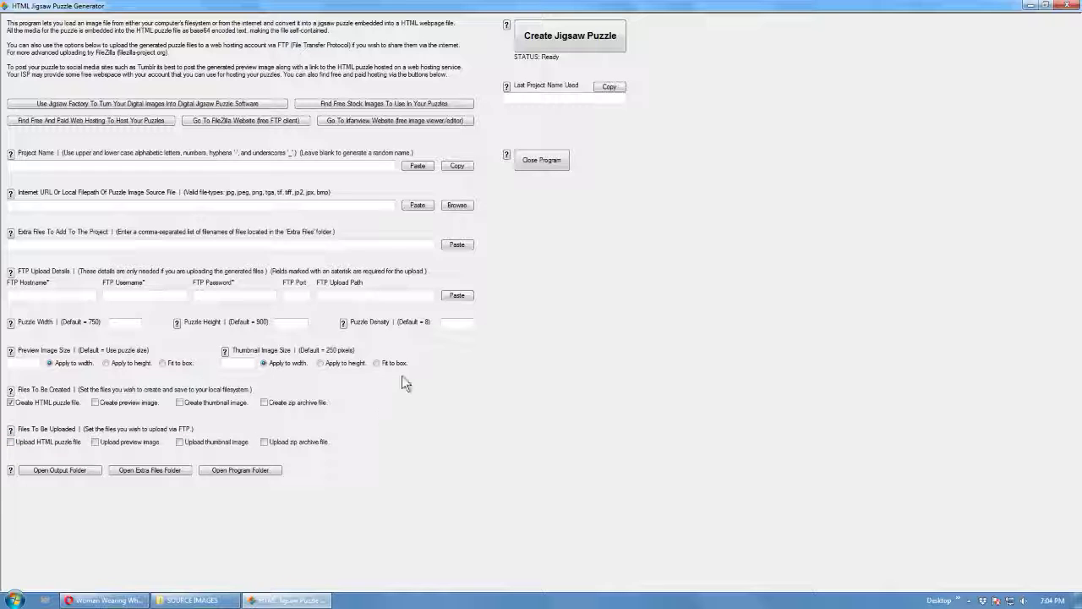
# Step: In Opera, copy the image address of the Pexels checked-dress portrait
pyautogui.click(99, 602)
pyautogui.rightClick(430, 256)
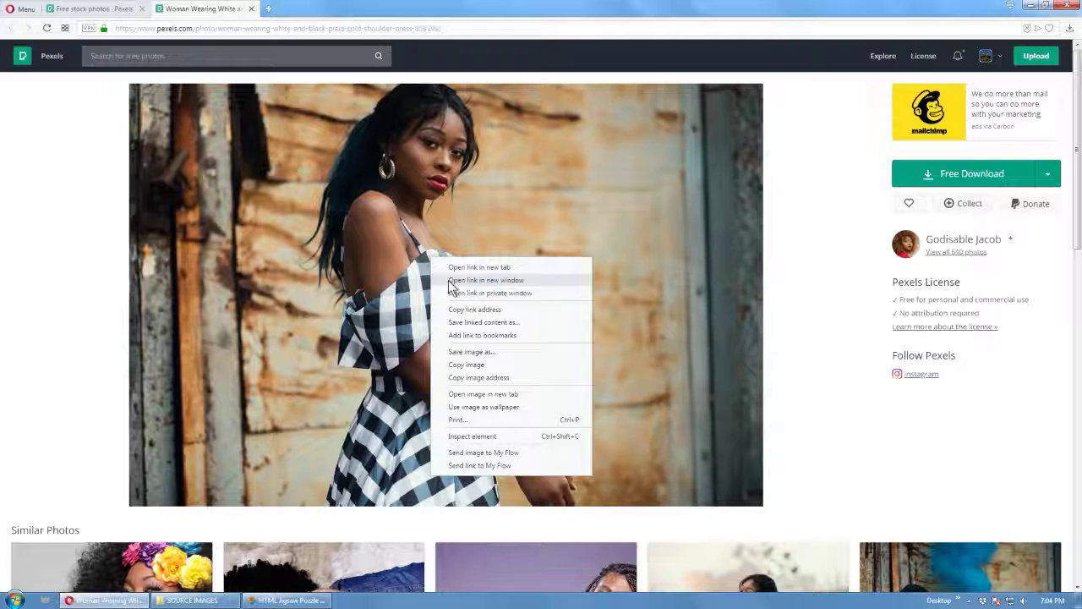
pyautogui.click(476, 377)
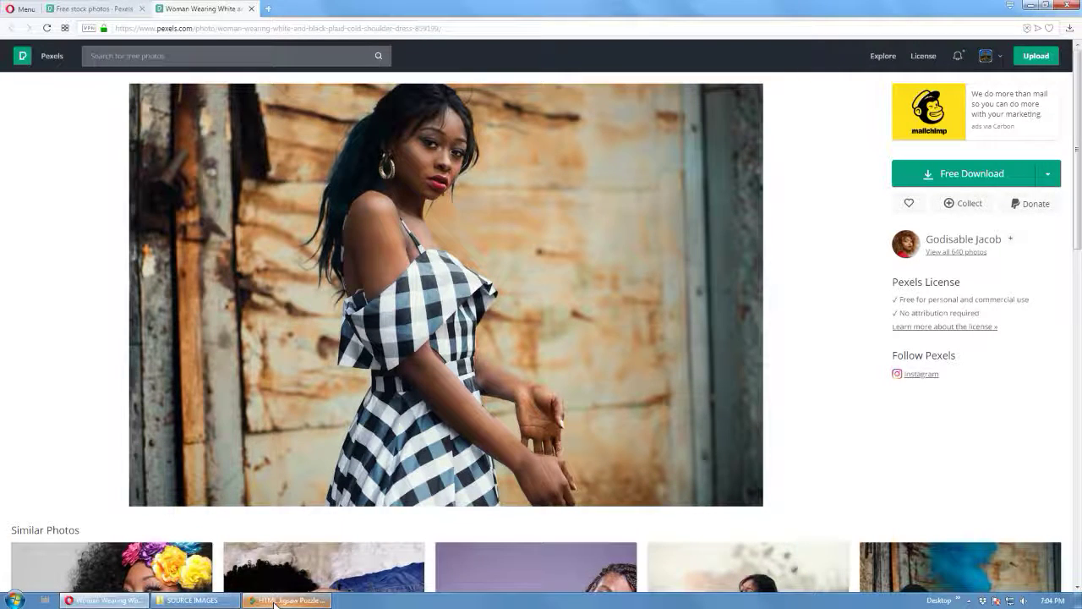
# Step: Paste the pexels-photo-859199.jpeg URL into the Internet URL or Local Filepath field
pyautogui.click(274, 602)
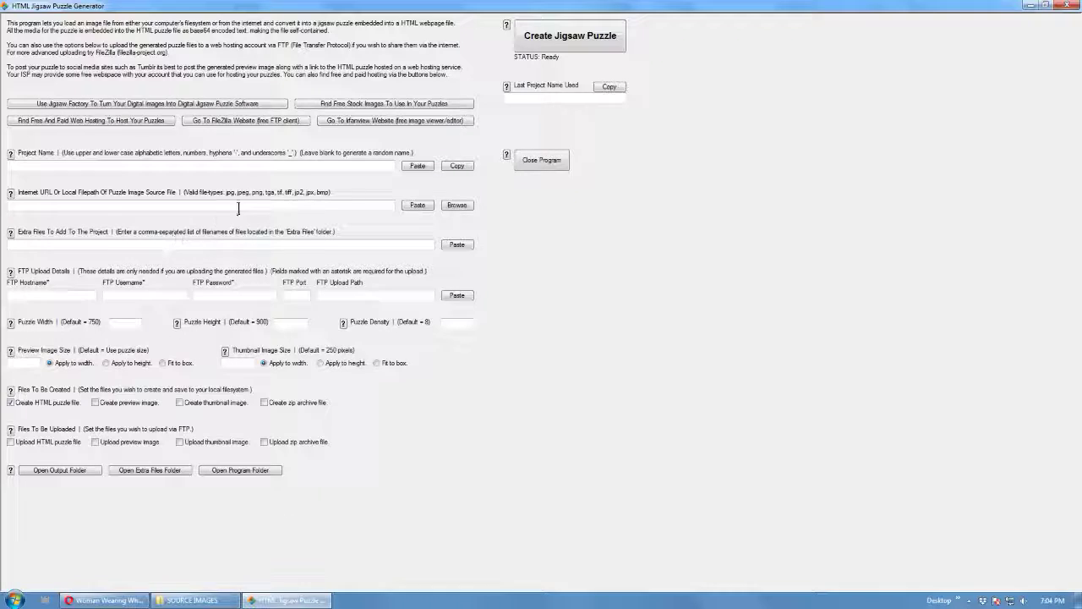
pyautogui.click(416, 205)
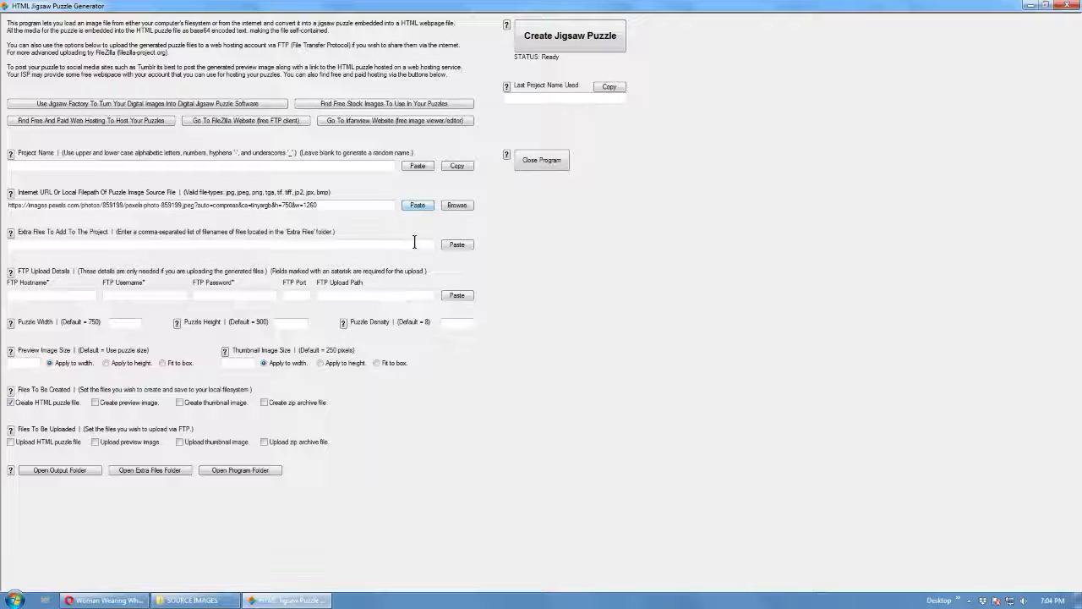
pyautogui.click(234, 206)
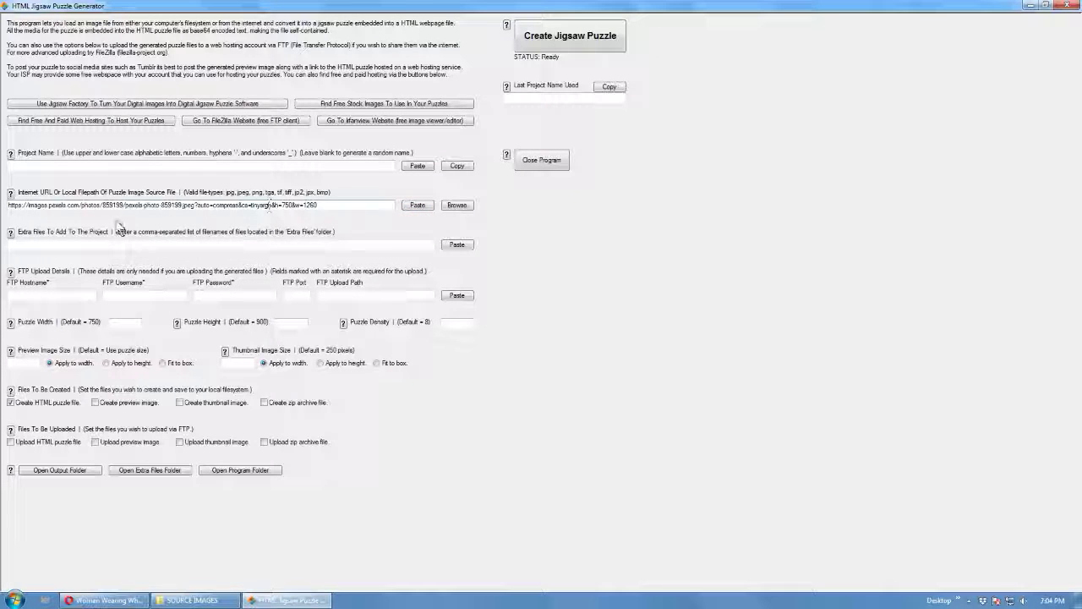
pyautogui.moveTo(28, 205); pyautogui.dragTo(2, 206)
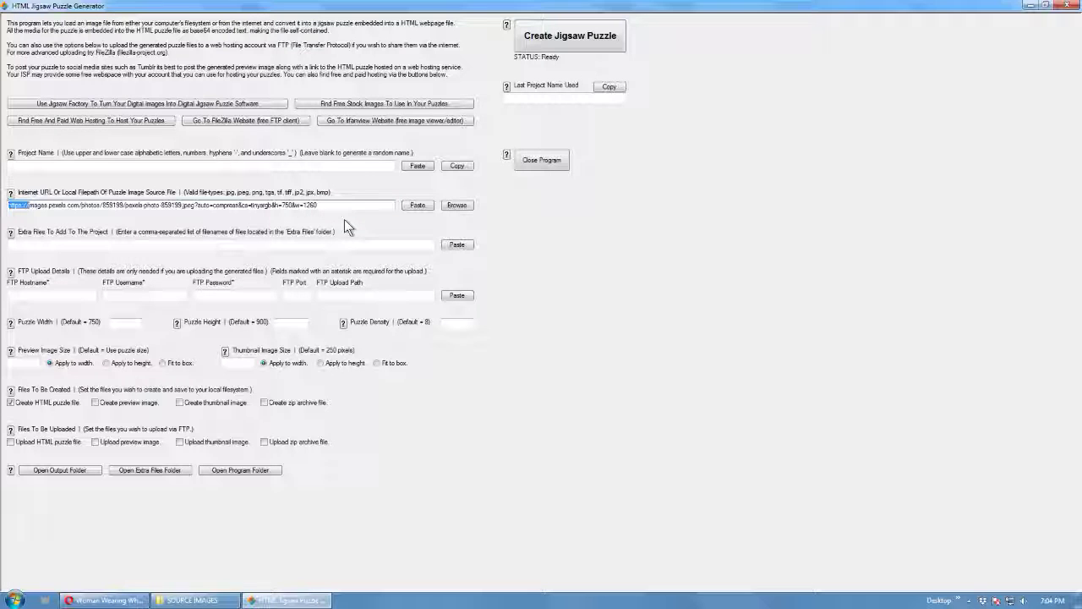
pyautogui.click(283, 244)
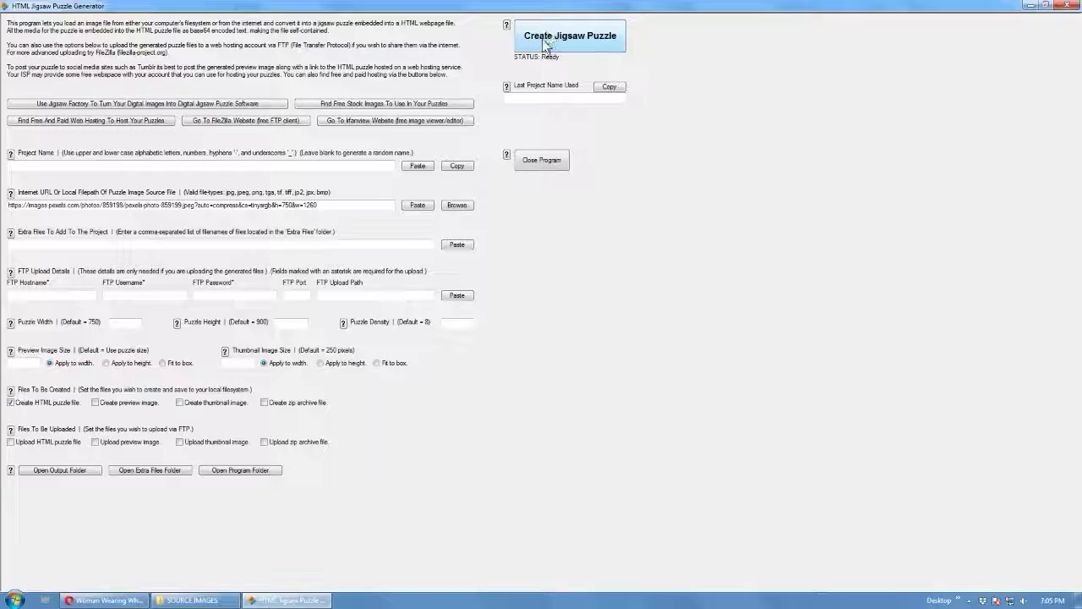
# Step: Open the output folder and create the jigsaw puzzle from the Pexels photo
pyautogui.click(68, 474)
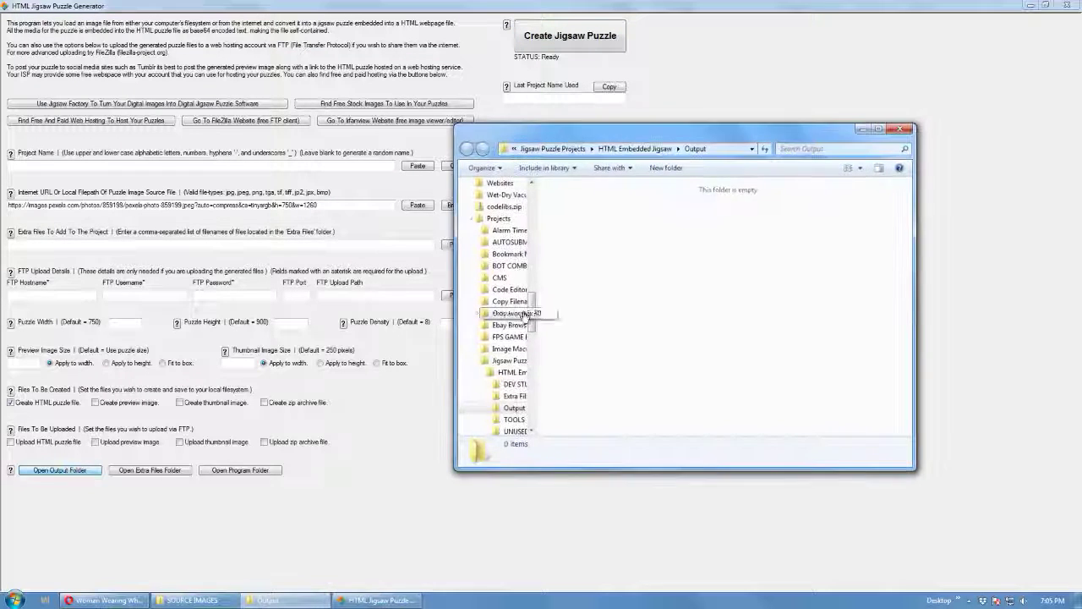
pyautogui.click(576, 38)
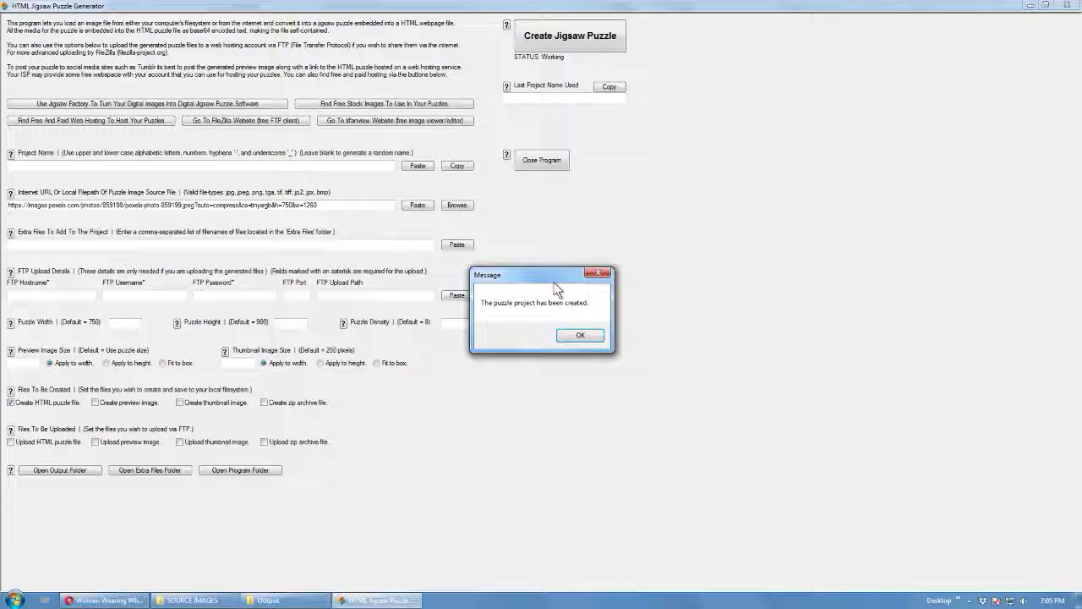
pyautogui.click(581, 335)
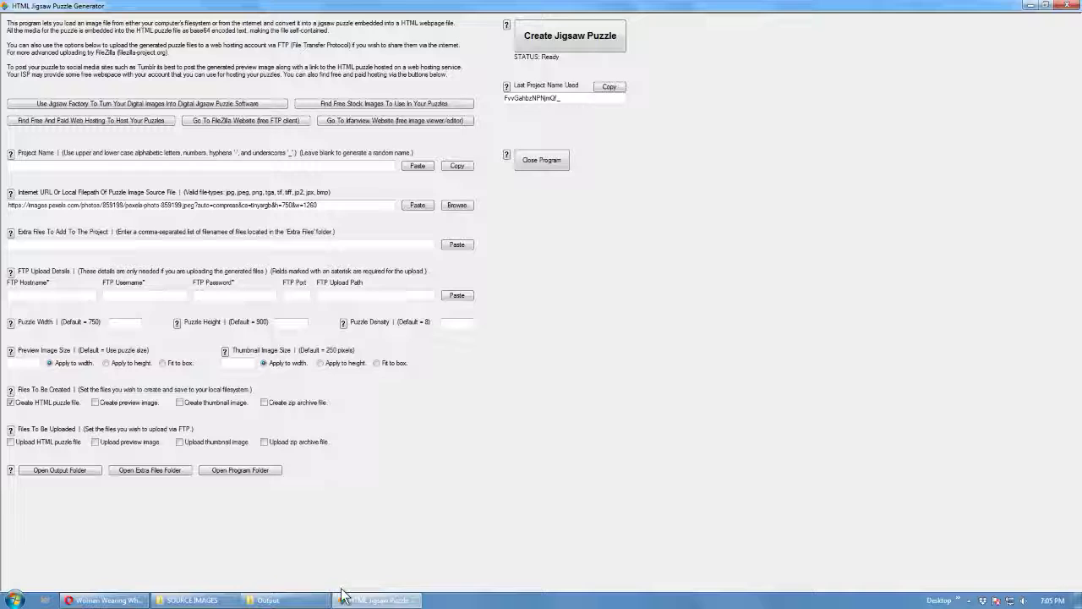
# Step: Open the new project folder and launch its puzzle.html in the browser
pyautogui.click(268, 600)
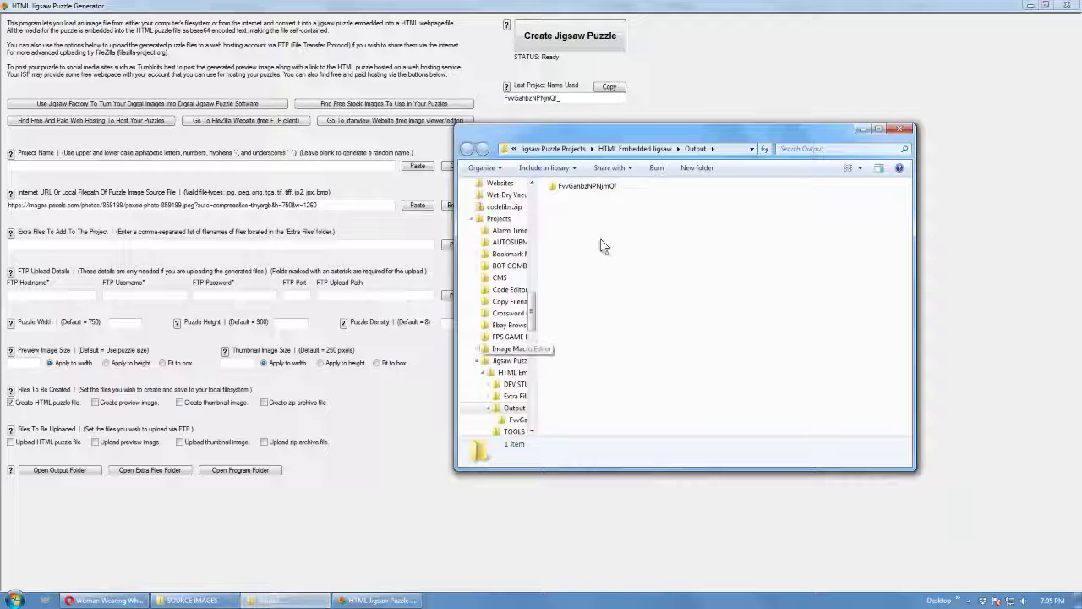
pyautogui.doubleClick(580, 187)
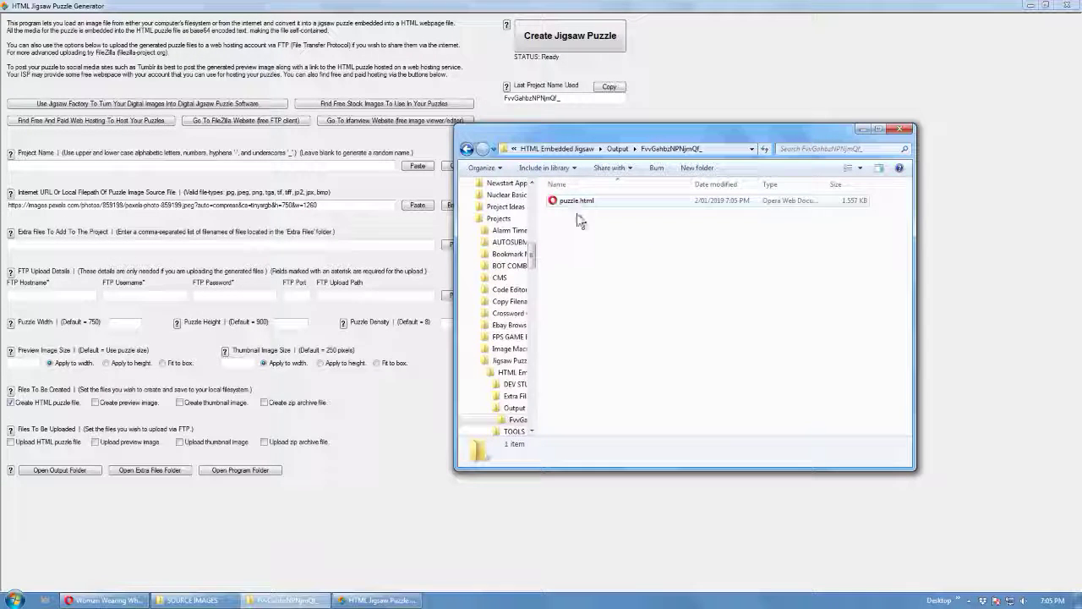
pyautogui.doubleClick(578, 203)
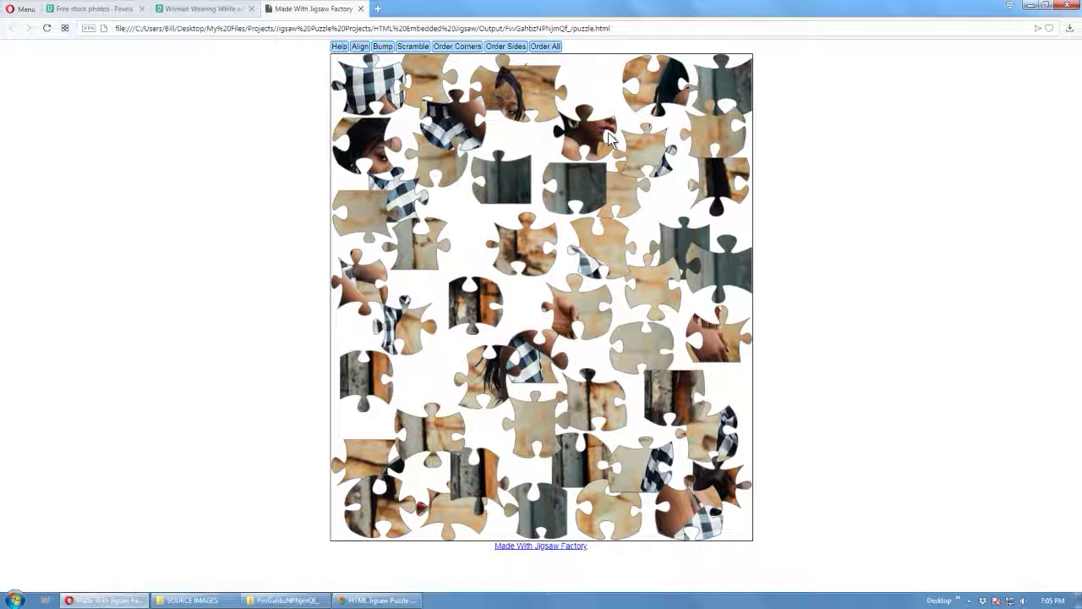
# Step: Hide the folder window and join the first grey pieces near the top-right corner
pyautogui.click(281, 599)
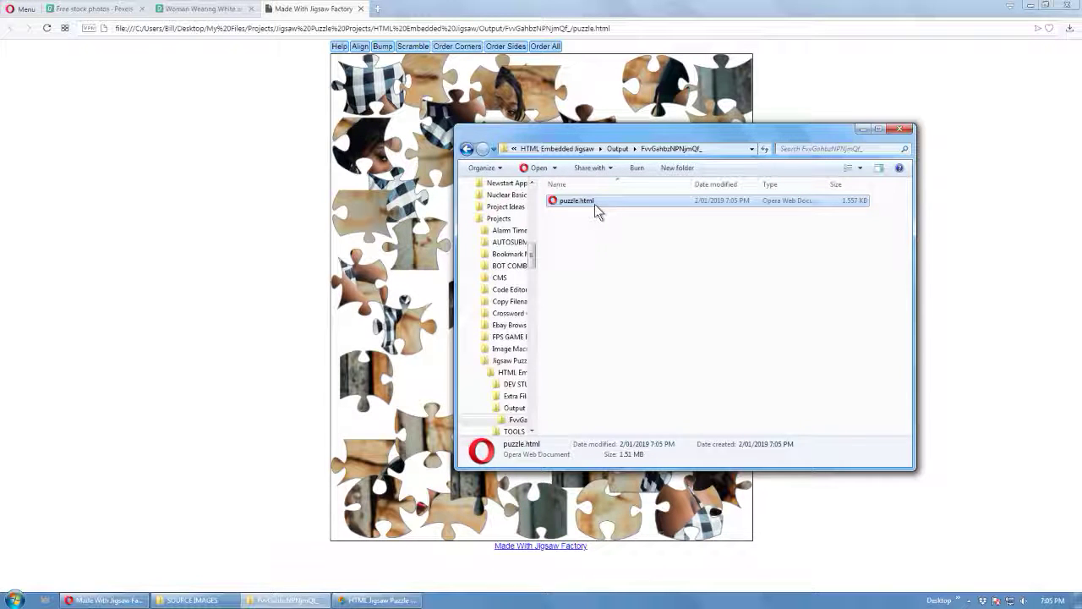
pyautogui.click(862, 128)
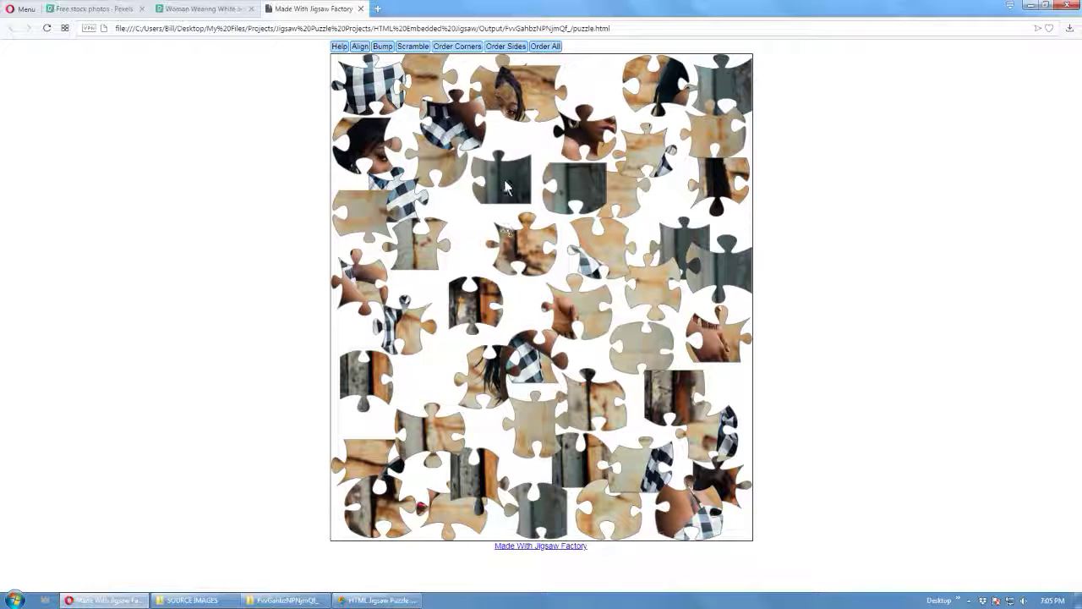
pyautogui.moveTo(502, 190); pyautogui.dragTo(596, 306)
pyautogui.moveTo(597, 179); pyautogui.dragTo(619, 144)
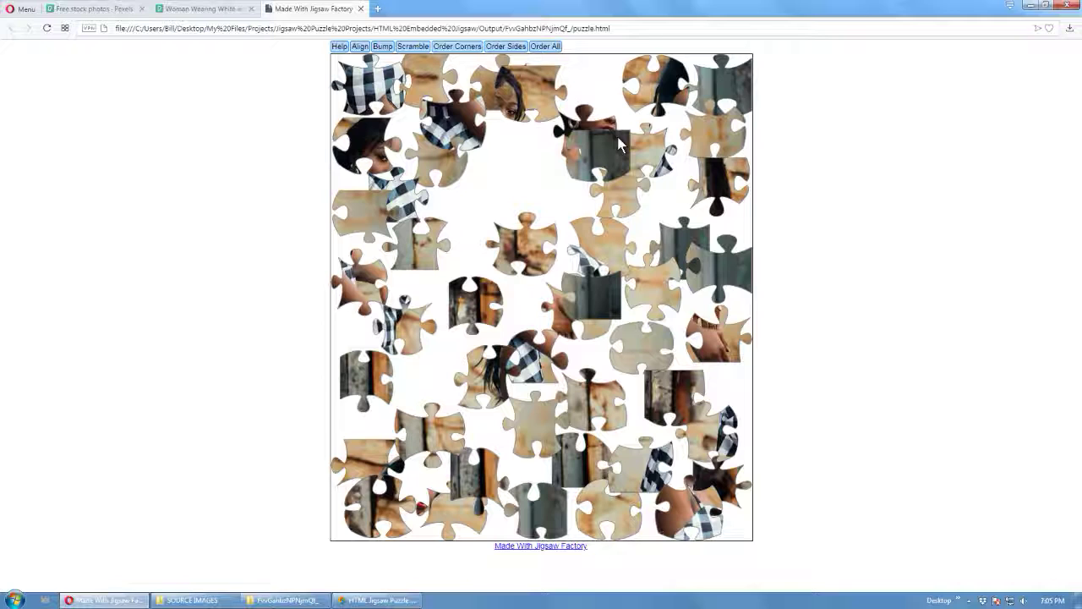
pyautogui.moveTo(729, 93); pyautogui.dragTo(708, 149)
pyautogui.moveTo(719, 262); pyautogui.dragTo(728, 138)
# Step: Add more grey pieces to extend the tall strip down the right edge
pyautogui.moveTo(683, 249); pyautogui.dragTo(596, 229)
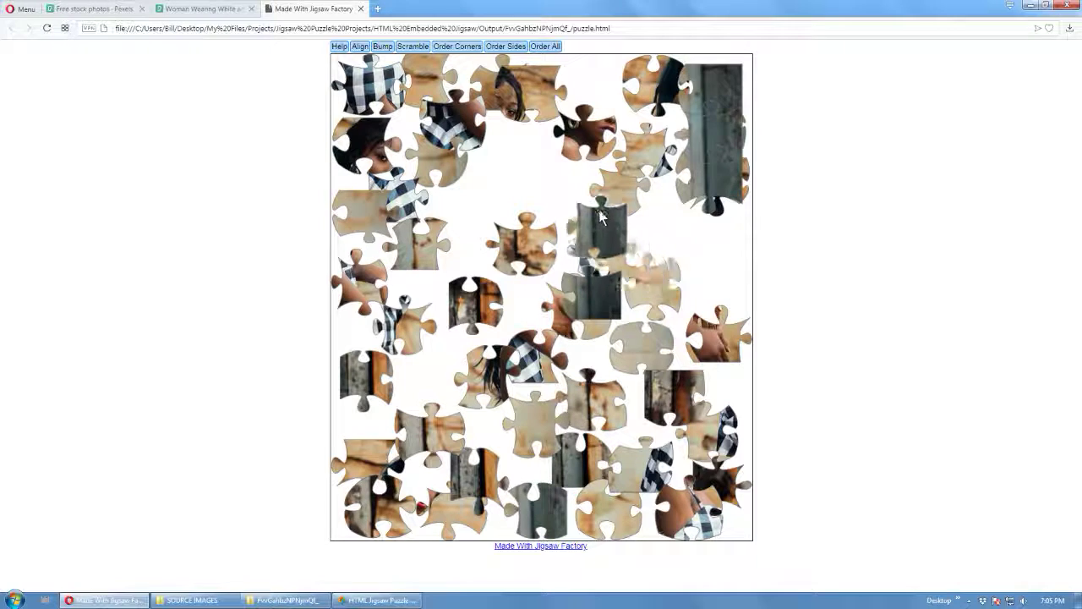
pyautogui.moveTo(596, 291); pyautogui.dragTo(720, 278)
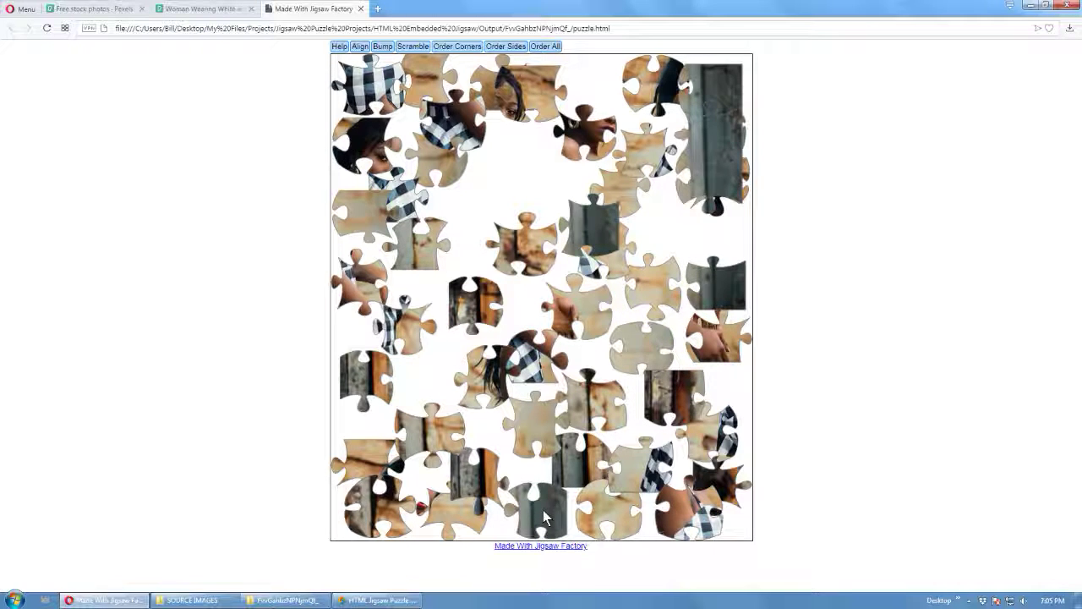
pyautogui.moveTo(554, 507); pyautogui.dragTo(731, 205)
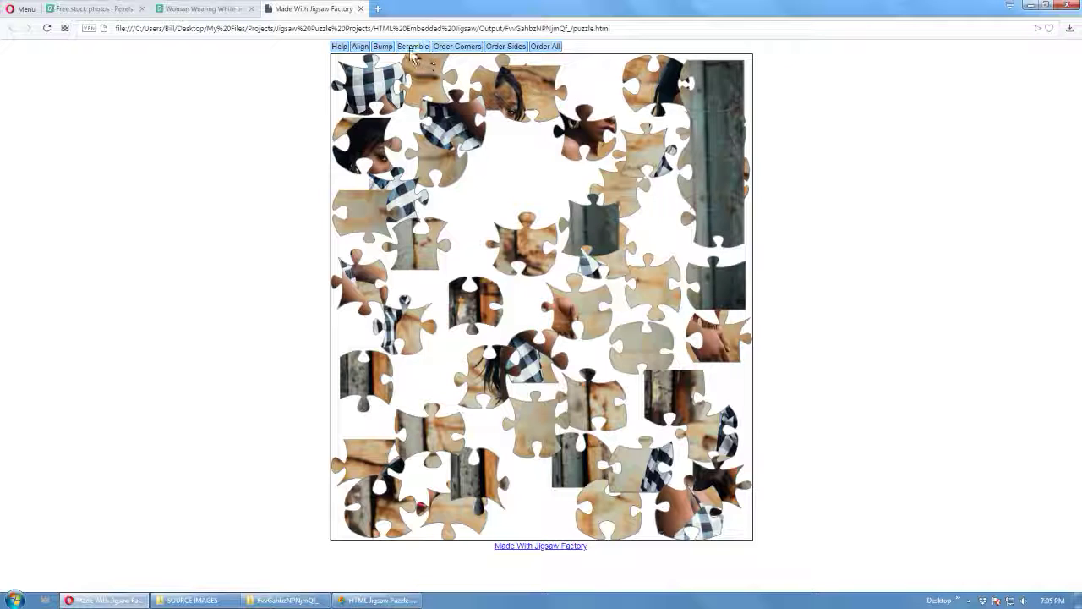
pyautogui.moveTo(718, 131); pyautogui.dragTo(732, 110)
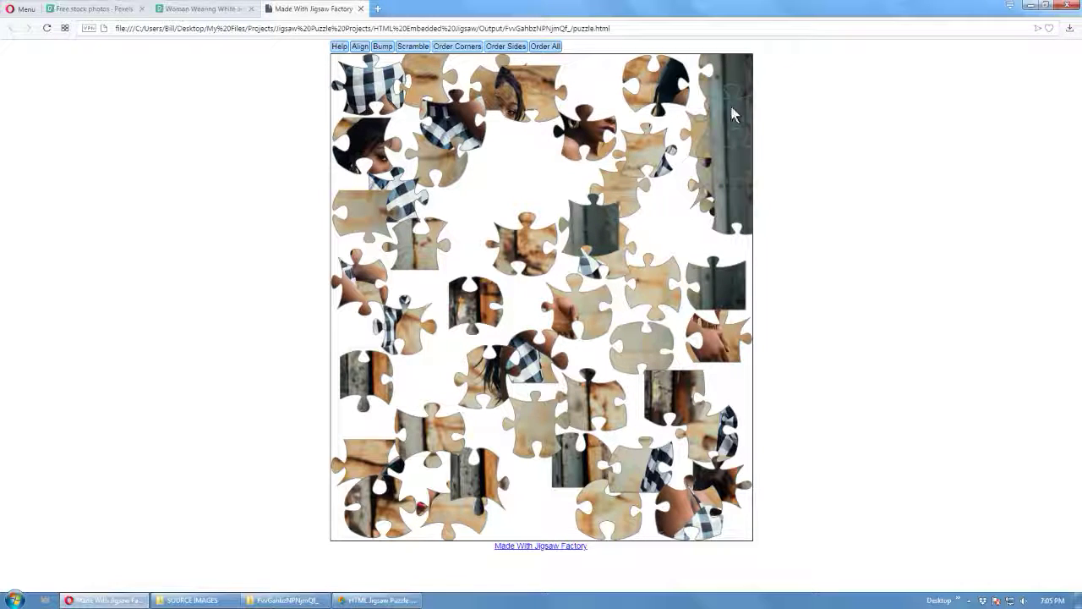
pyautogui.moveTo(604, 237); pyautogui.dragTo(713, 317)
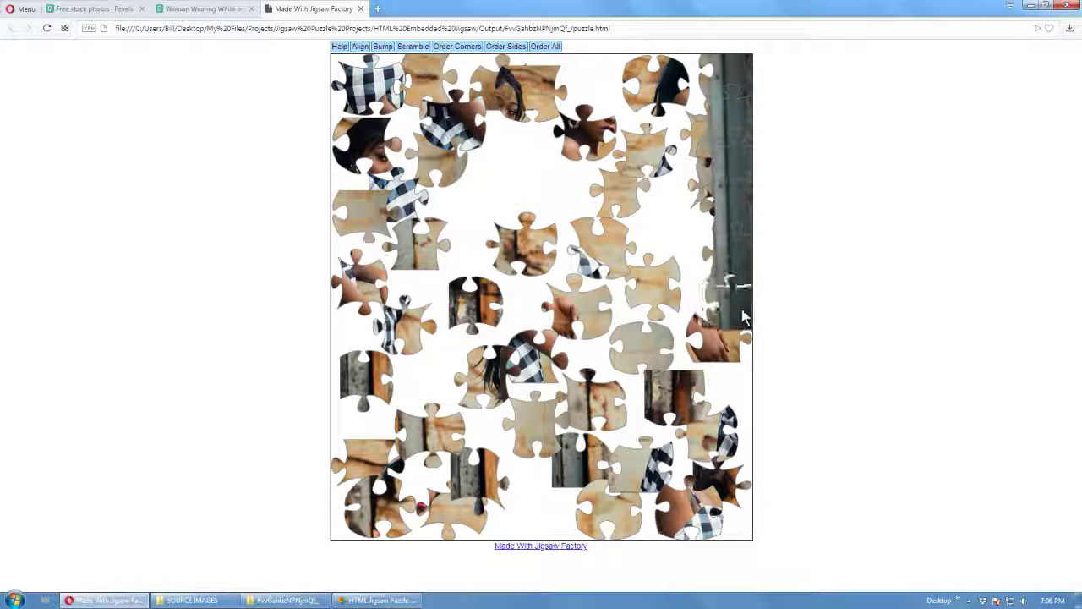
# Step: Move a loose piece aside and place a tan piece along the top edge
pyautogui.moveTo(647, 287); pyautogui.dragTo(564, 204)
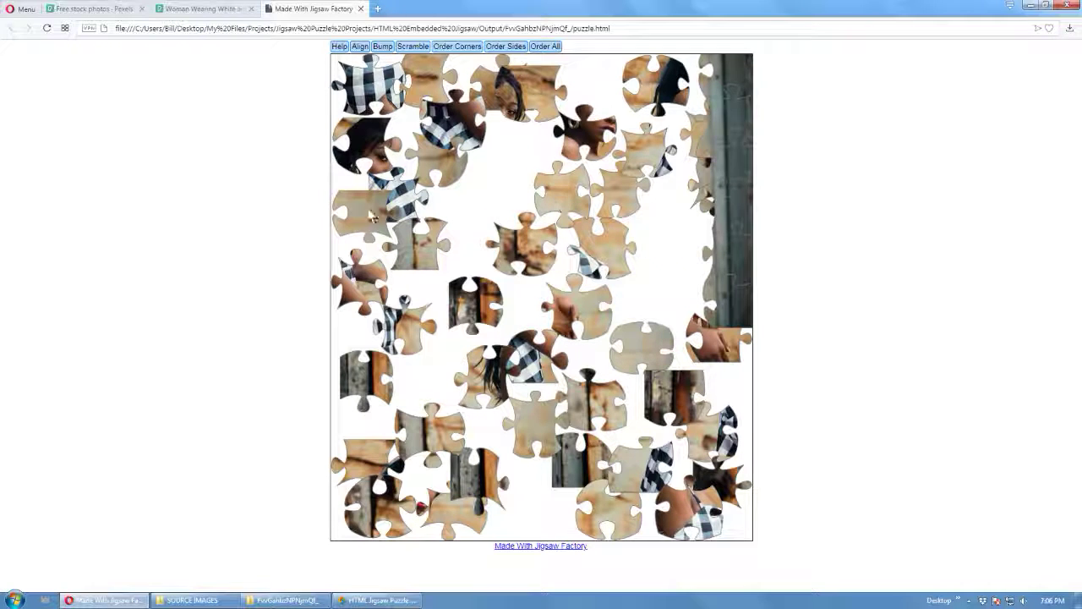
pyautogui.moveTo(372, 217); pyautogui.dragTo(498, 92)
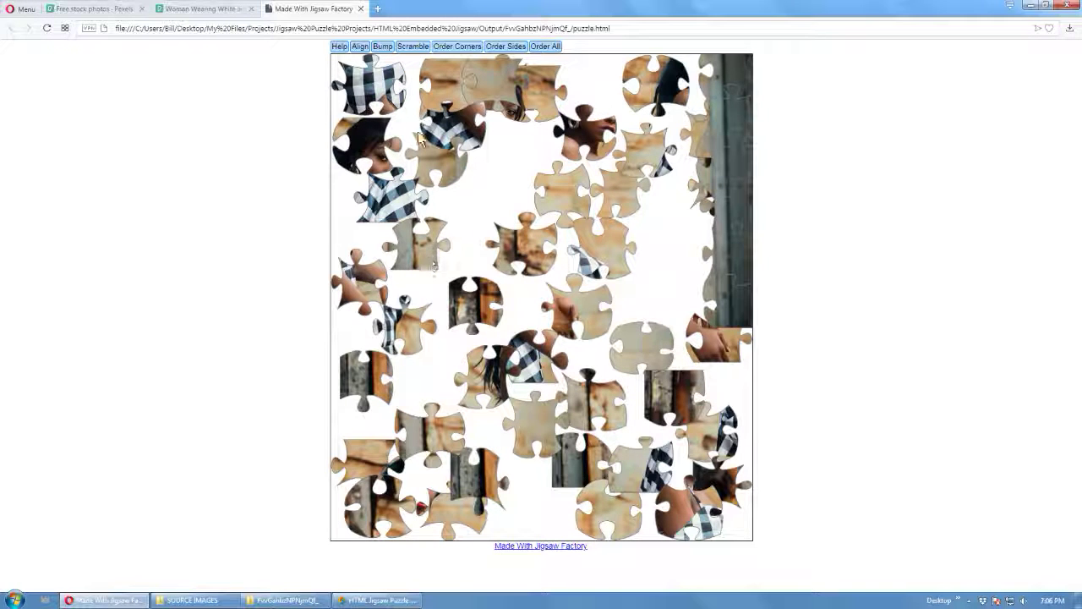
pyautogui.moveTo(418, 72); pyautogui.dragTo(407, 64)
# Step: Shuffle, order corners and sides, shift the assembled group, then solve the whole puzzle
pyautogui.click(360, 47)
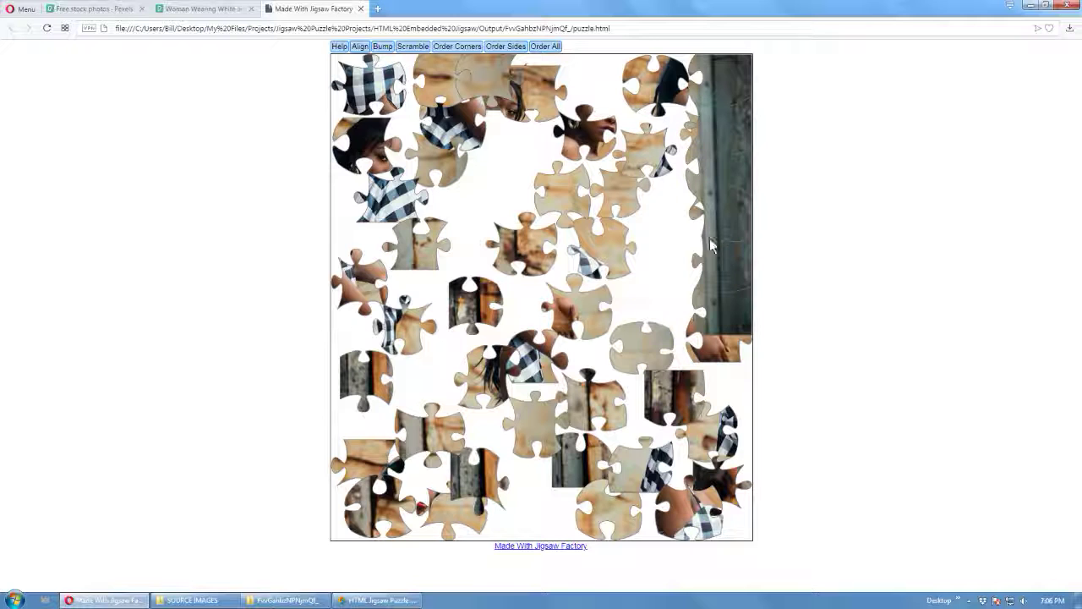
pyautogui.click(383, 48)
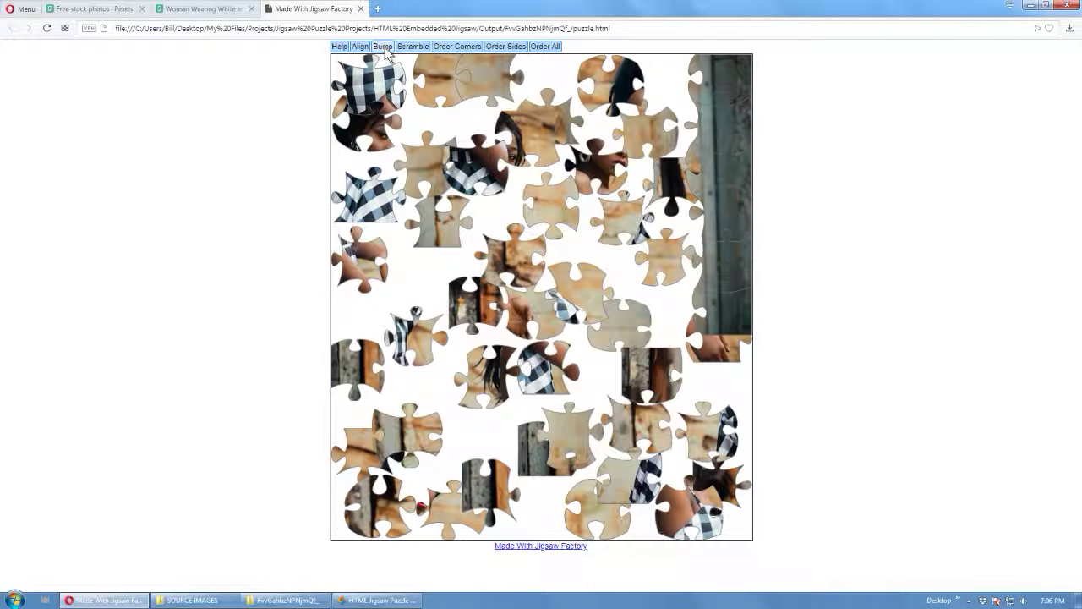
pyautogui.click(413, 47)
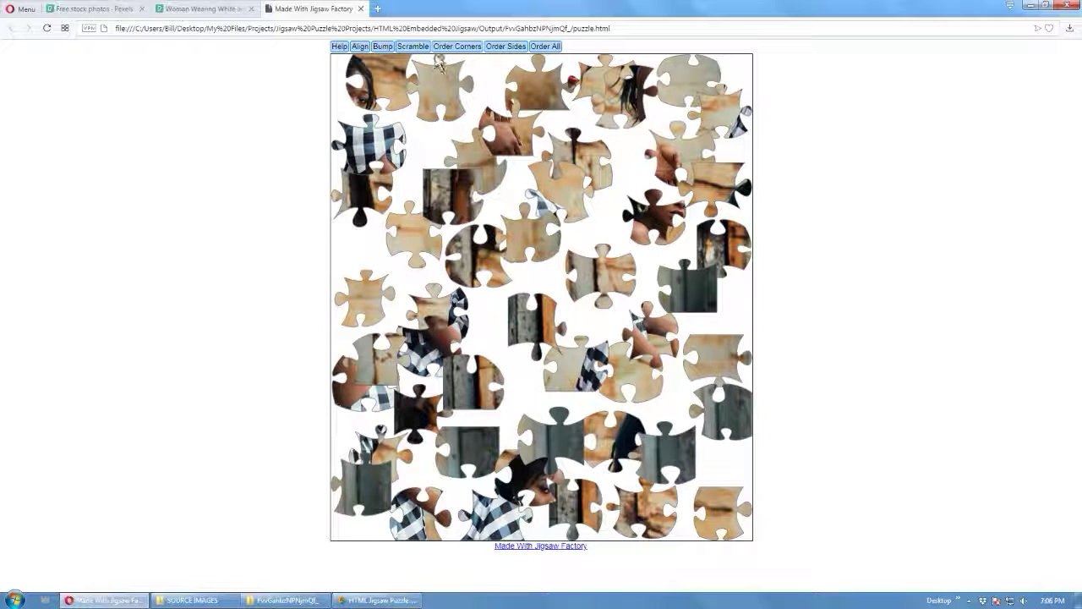
pyautogui.click(460, 49)
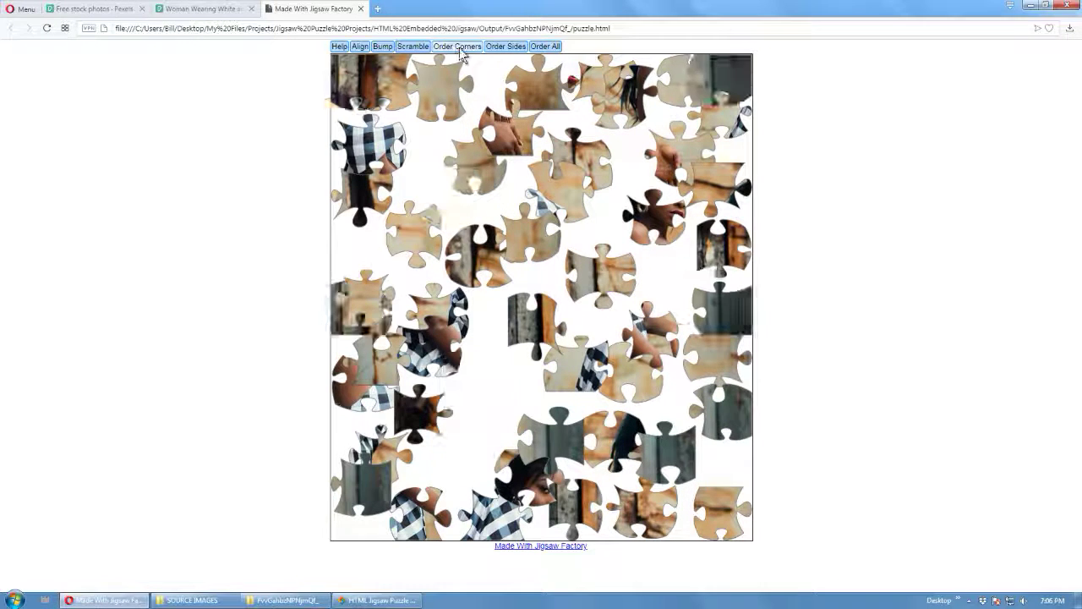
pyautogui.click(506, 49)
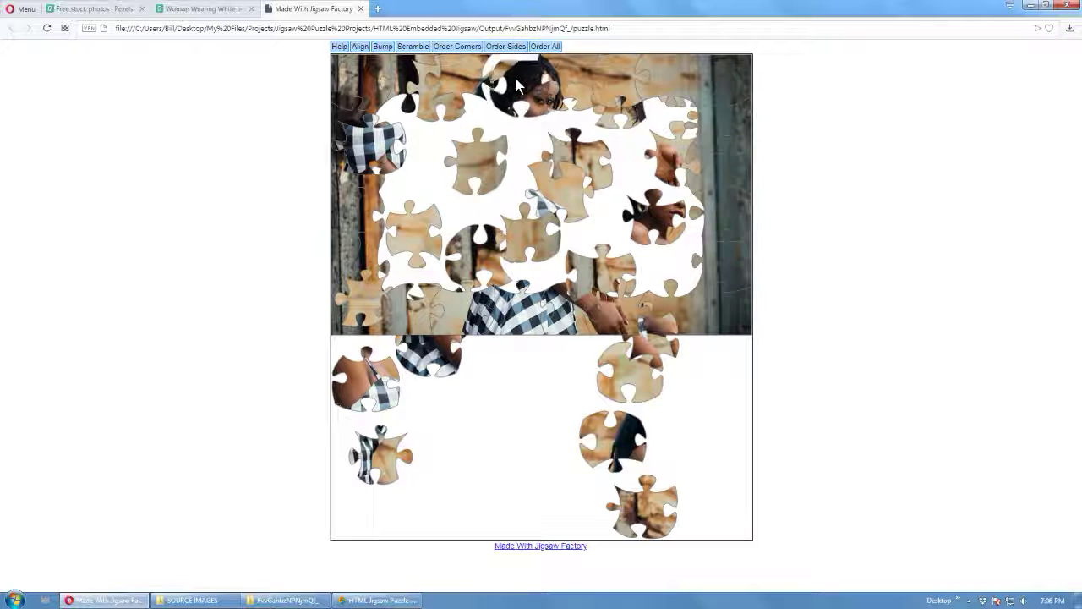
pyautogui.moveTo(485, 64); pyautogui.dragTo(495, 113)
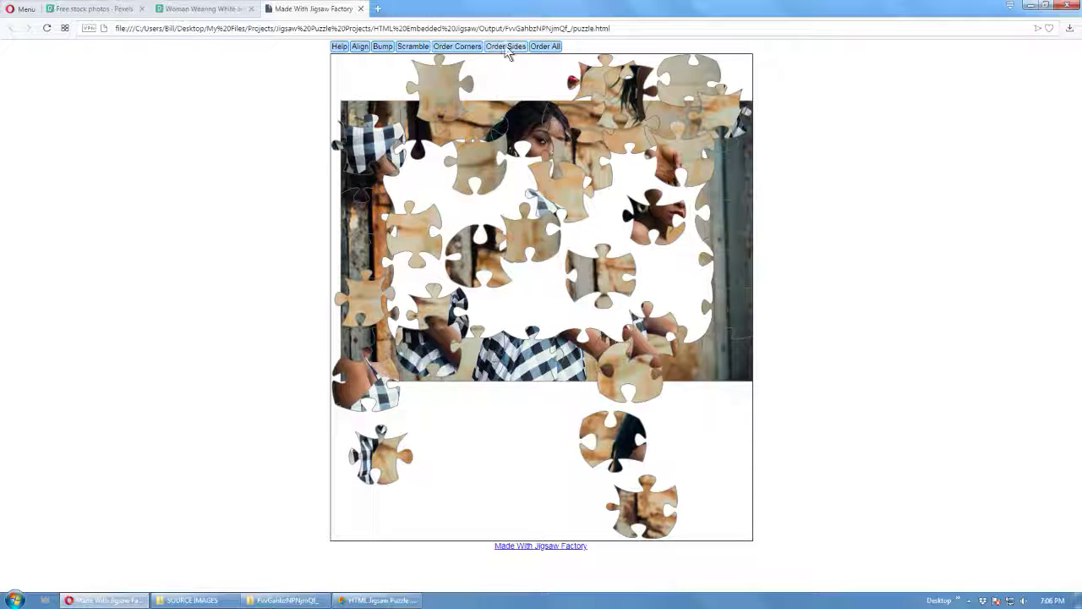
pyautogui.click(545, 47)
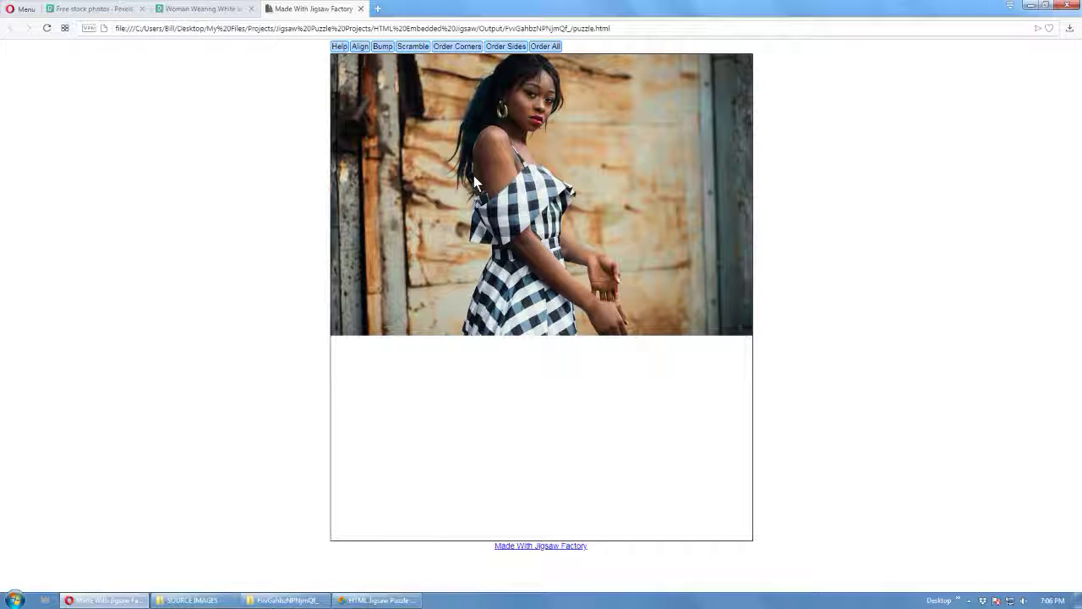
# Step: Scramble the pieces again, frame the edge pieces, and bring up the output folder
pyautogui.click(412, 46)
pyautogui.click(505, 46)
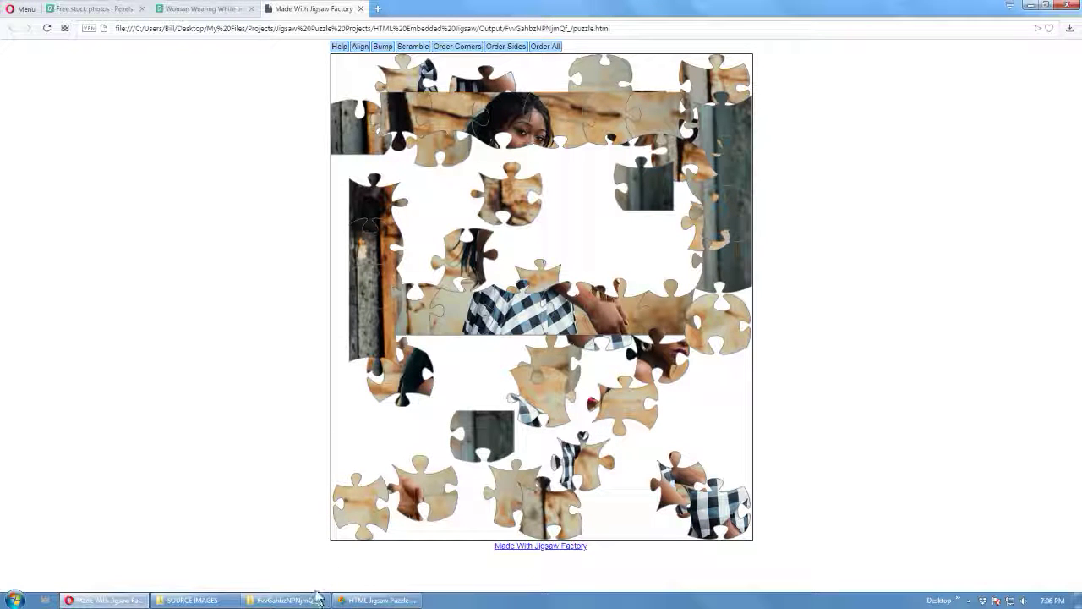
pyautogui.click(283, 600)
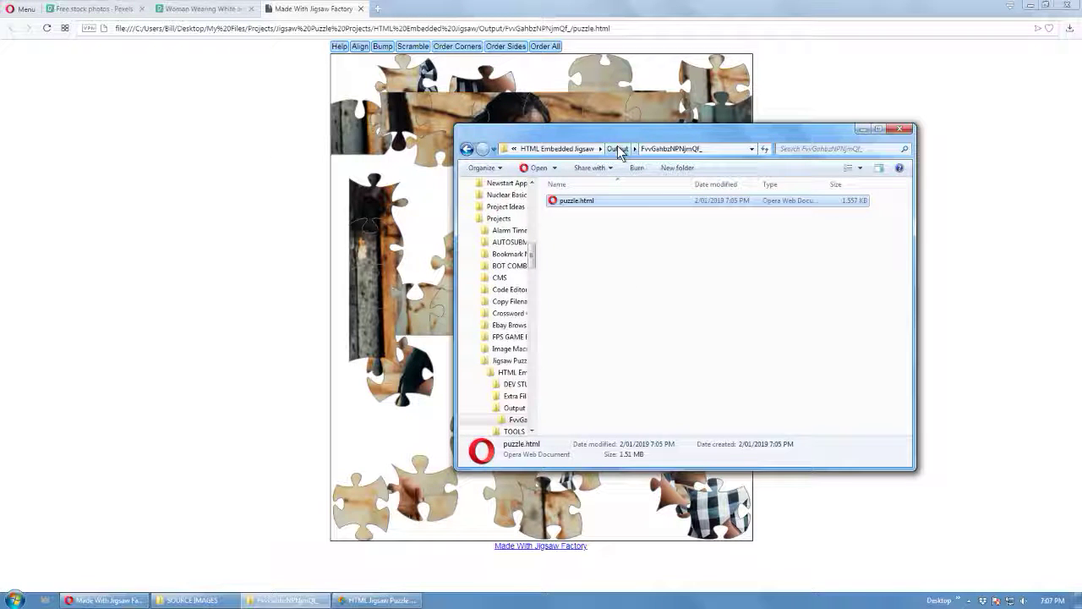
# Step: Browse to and select Tomb Raider (2013) 5.png as the puzzle image
pyautogui.click(361, 601)
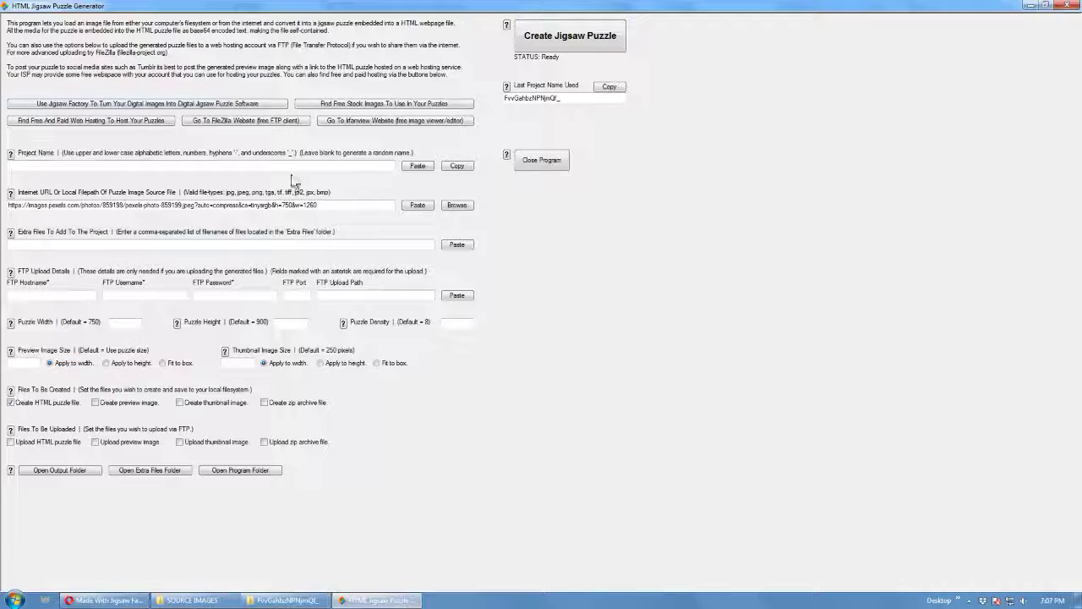
pyautogui.click(458, 205)
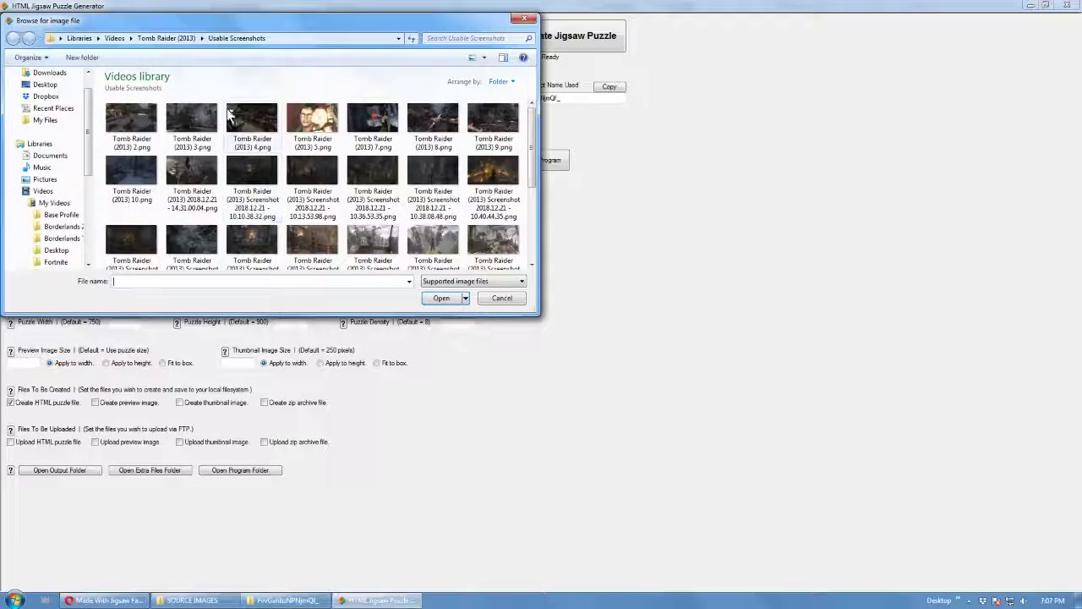
pyautogui.doubleClick(315, 123)
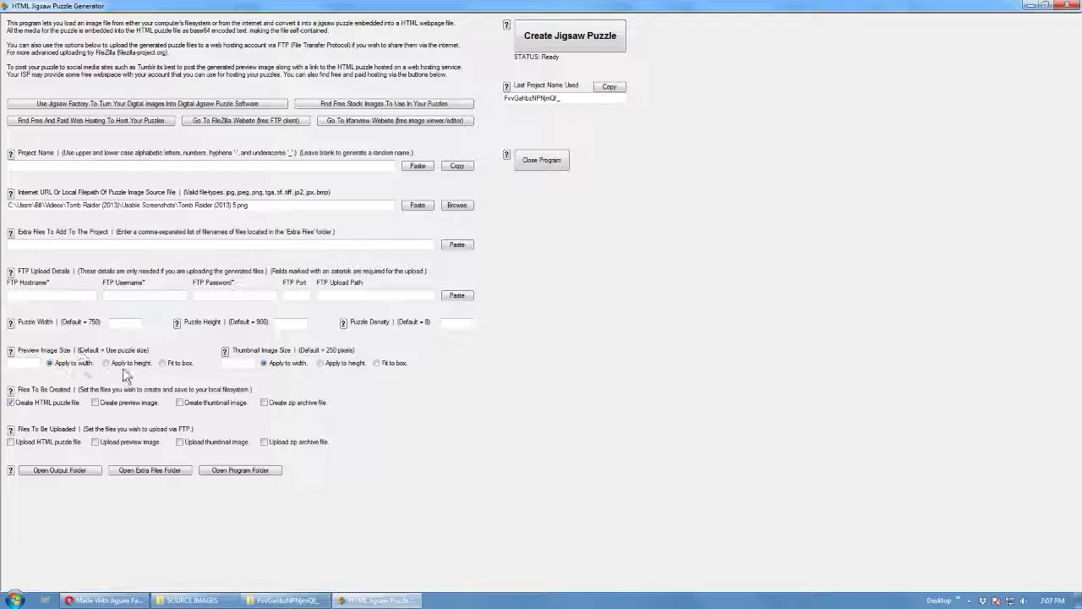
# Step: Enable the preview image and zip archive outputs, and start on a custom puzzle size
pyautogui.click(97, 403)
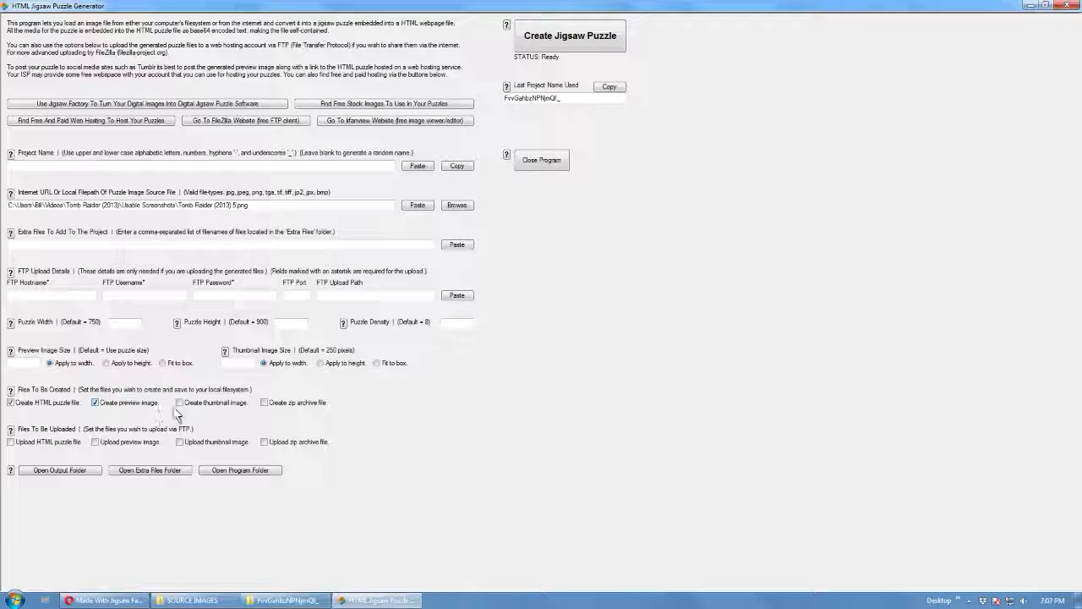
pyautogui.click(263, 402)
pyautogui.click(277, 322)
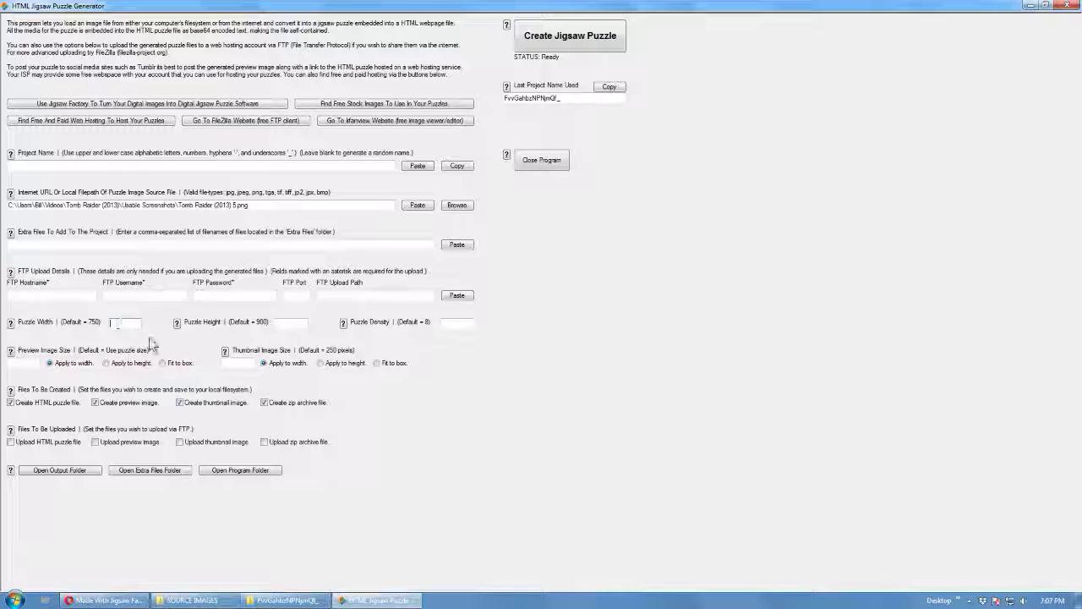
# Step: Set the puzzle size to 500 by 700 with density 12
pyautogui.write('500')
pyautogui.click(448, 323)
pyautogui.write('12')
# Step: Create the jigsaw project and copy its Last Project Name
pyautogui.click(555, 42)
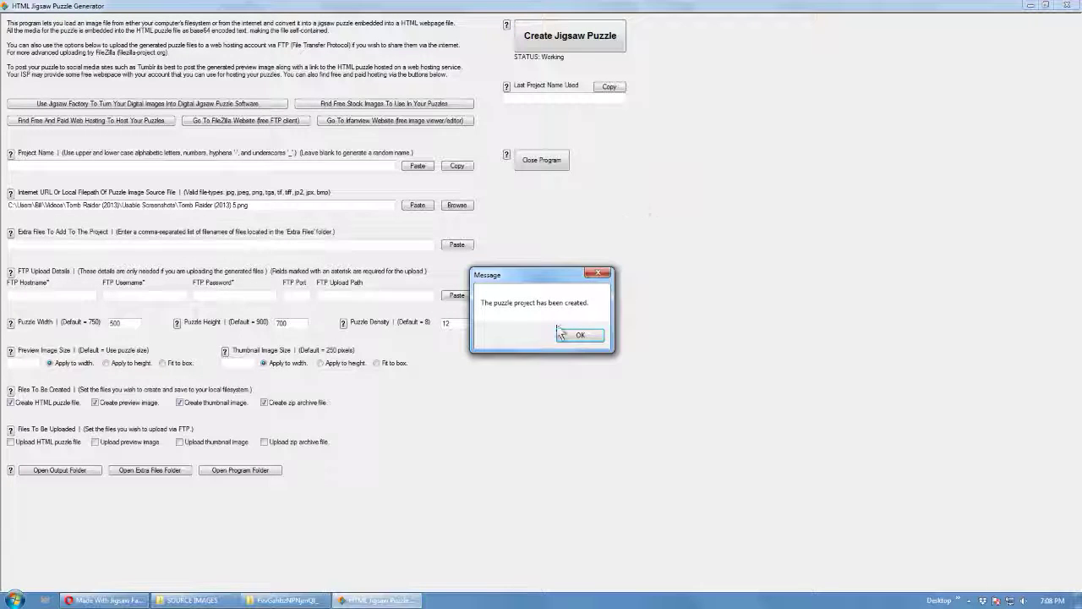
pyautogui.click(580, 335)
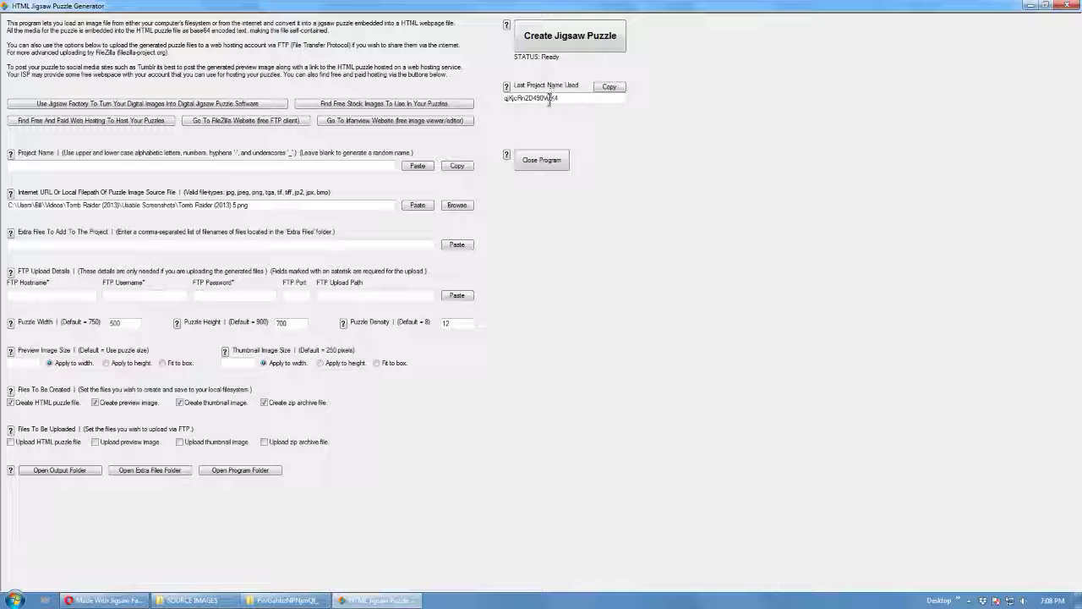
pyautogui.click(609, 87)
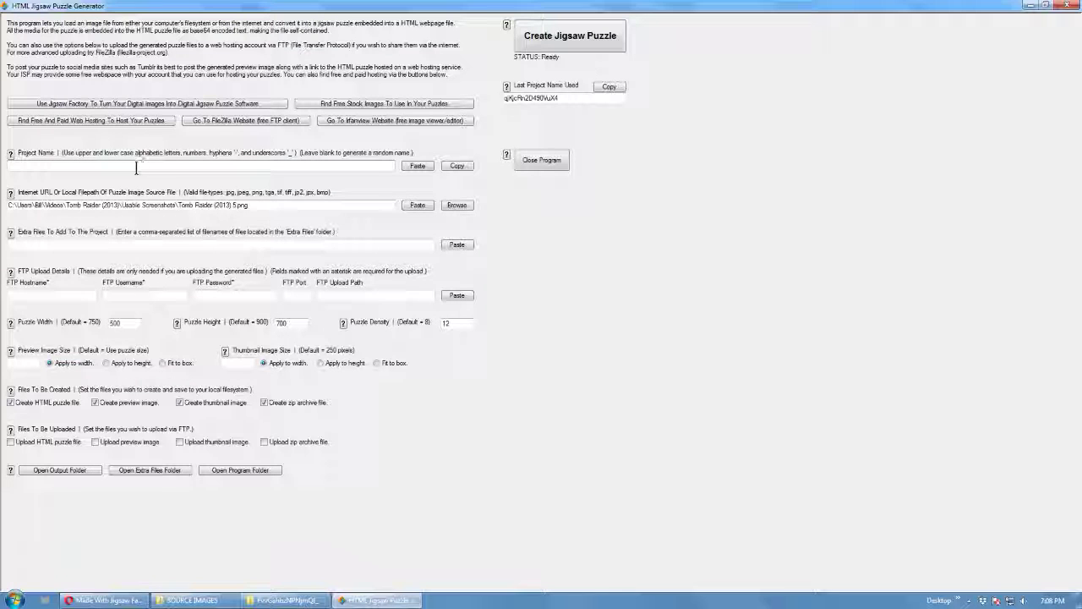
# Step: Open the new project folder and view its preview.jpg and thumb.jpg images
pyautogui.click(269, 602)
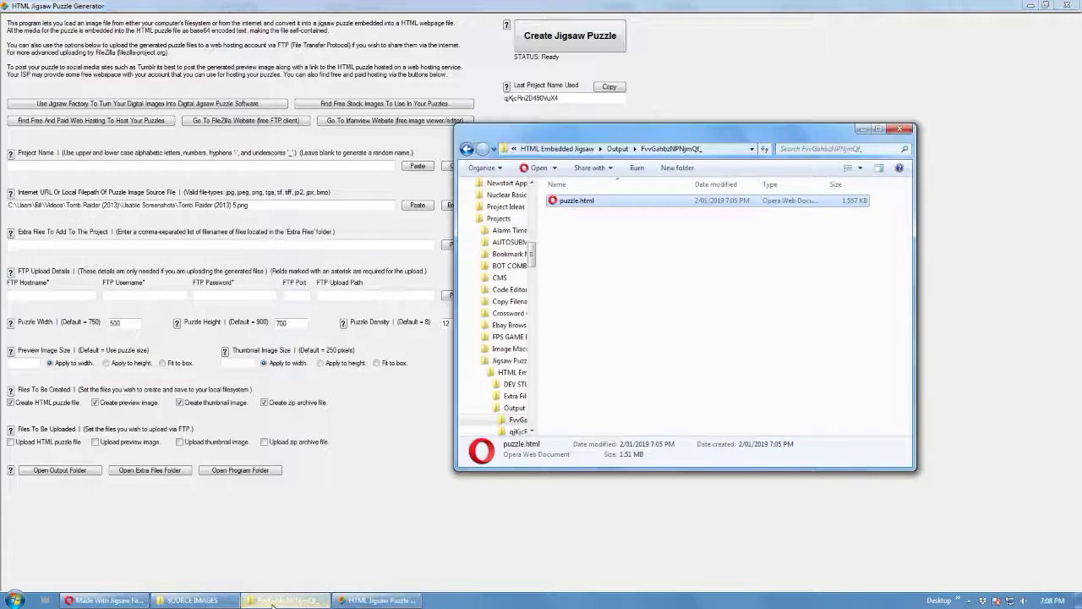
pyautogui.click(632, 149)
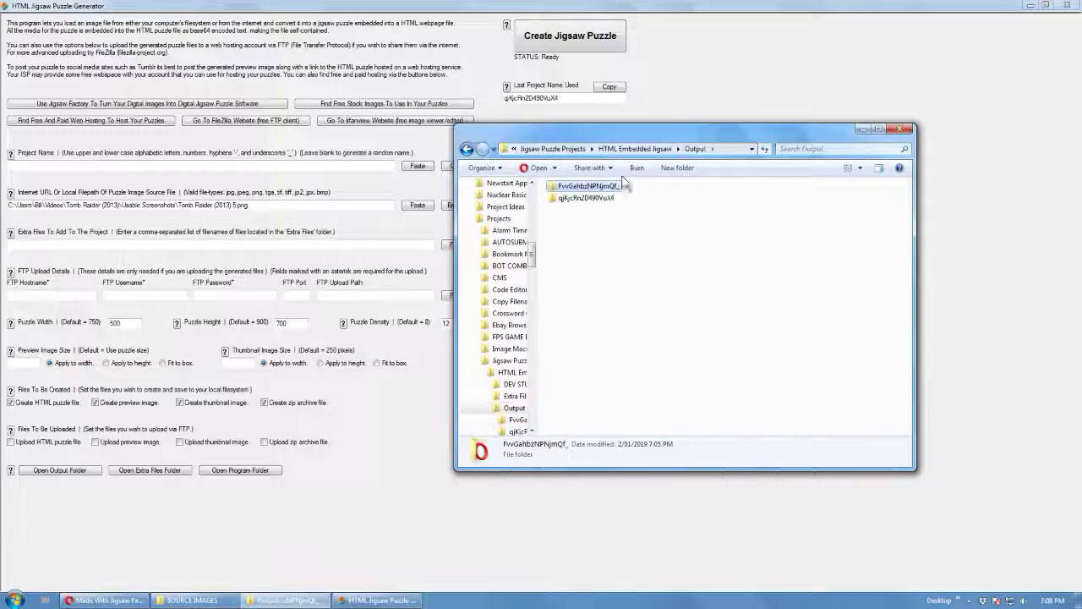
pyautogui.doubleClick(584, 198)
pyautogui.doubleClick(576, 215)
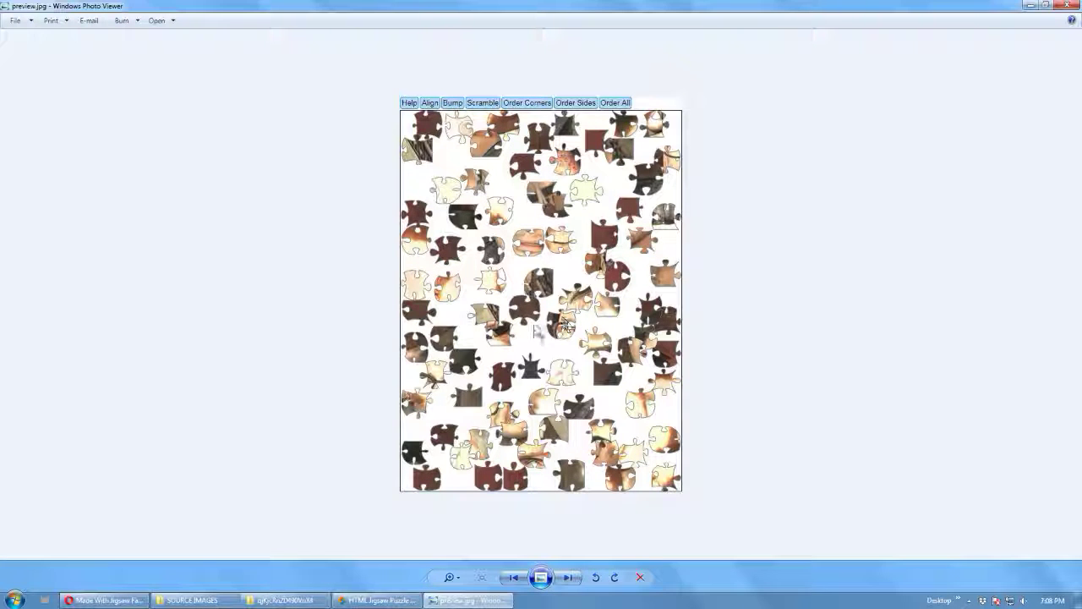
pyautogui.click(1070, 6)
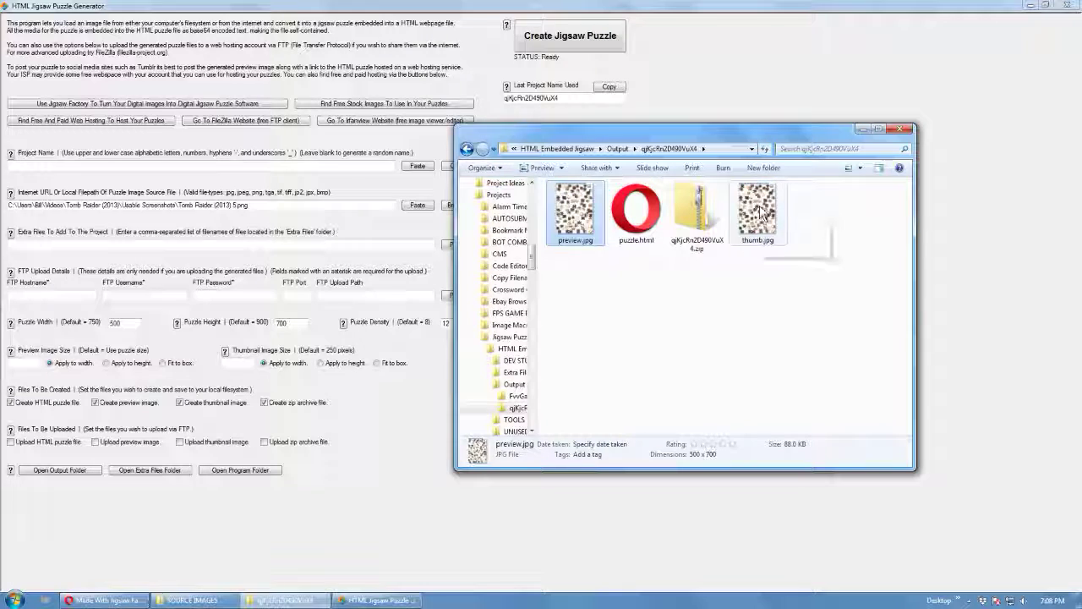
pyautogui.doubleClick(746, 224)
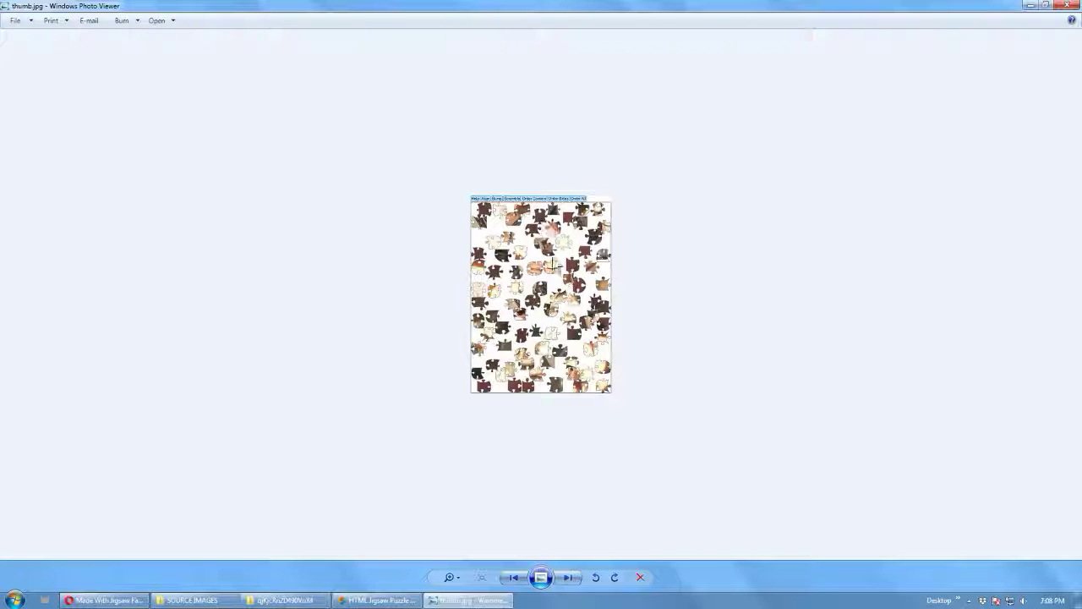
pyautogui.click(1068, 6)
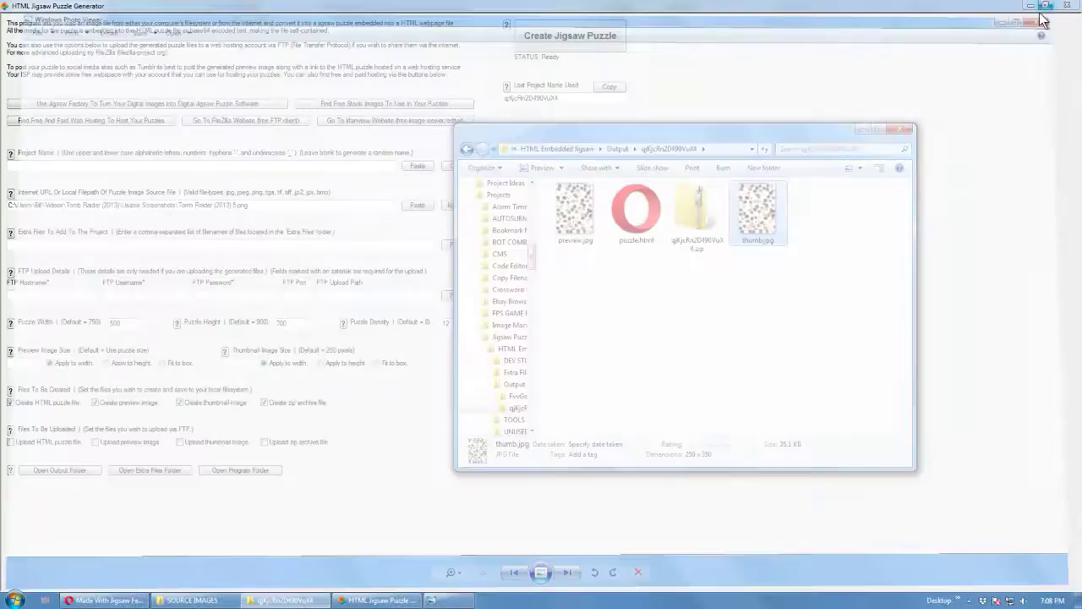
# Step: Browse the zip archive's contents, then open puzzle.html in Opera
pyautogui.doubleClick(689, 221)
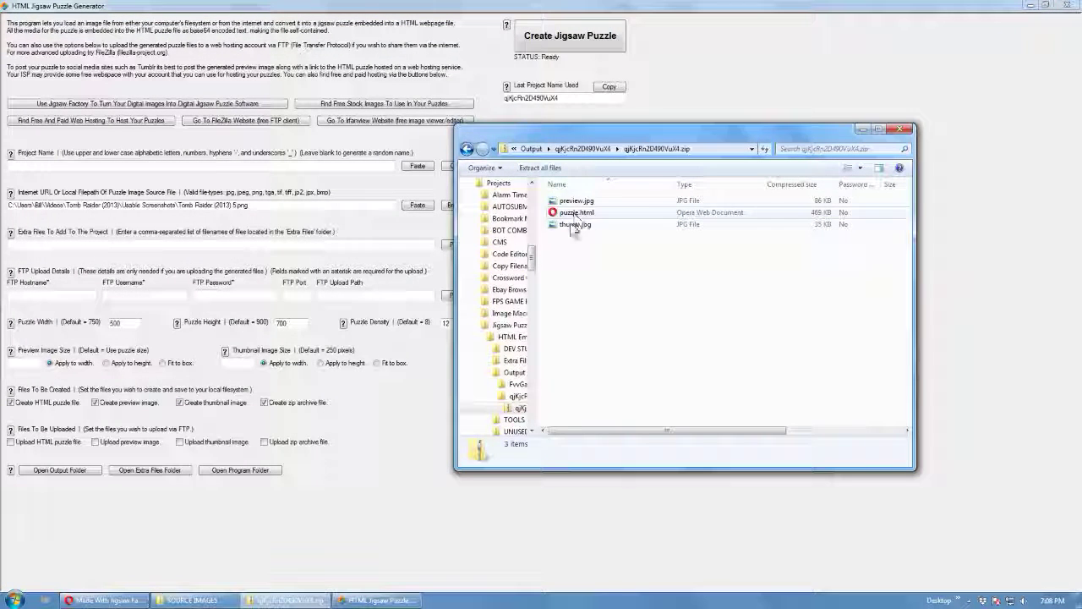
pyautogui.click(464, 149)
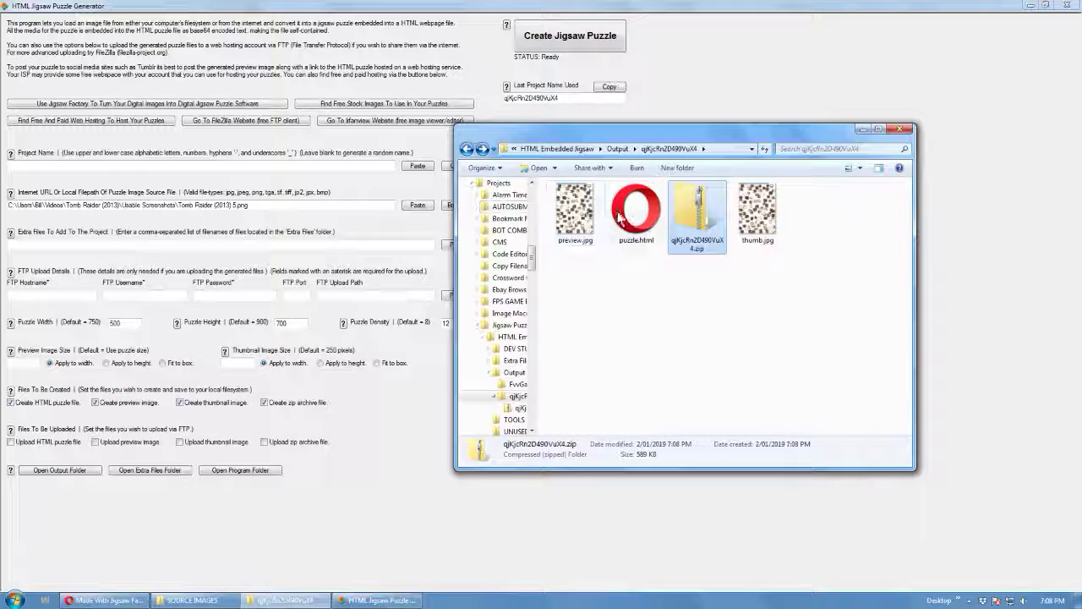
pyautogui.doubleClick(632, 213)
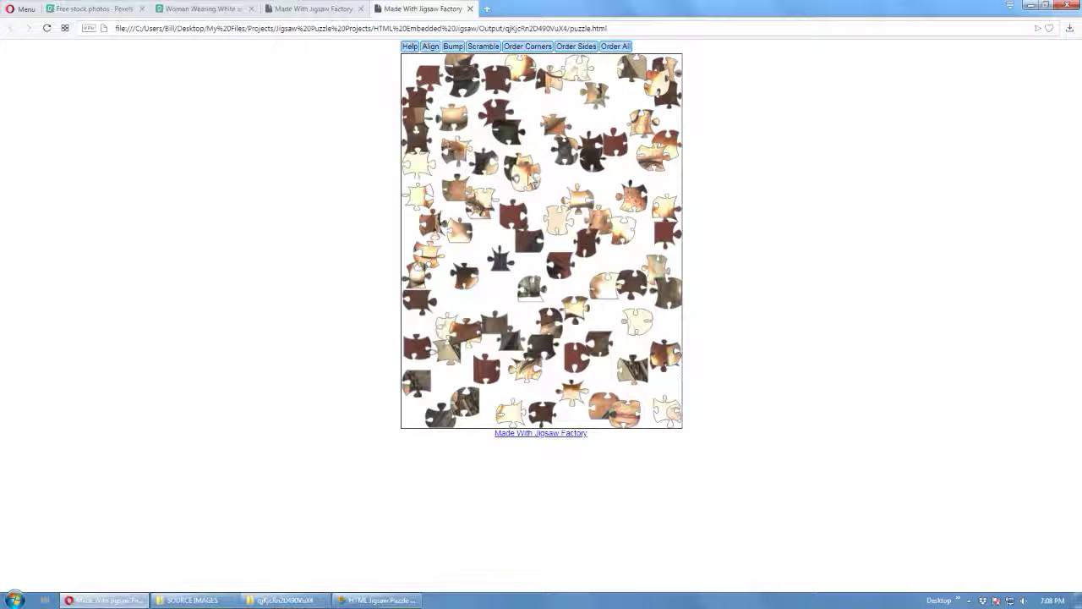
# Step: Rearrange five pieces of the Tomb Raider jigsaw and glance at the earlier puzzle's tab
pyautogui.moveTo(531, 179); pyautogui.dragTo(574, 188)
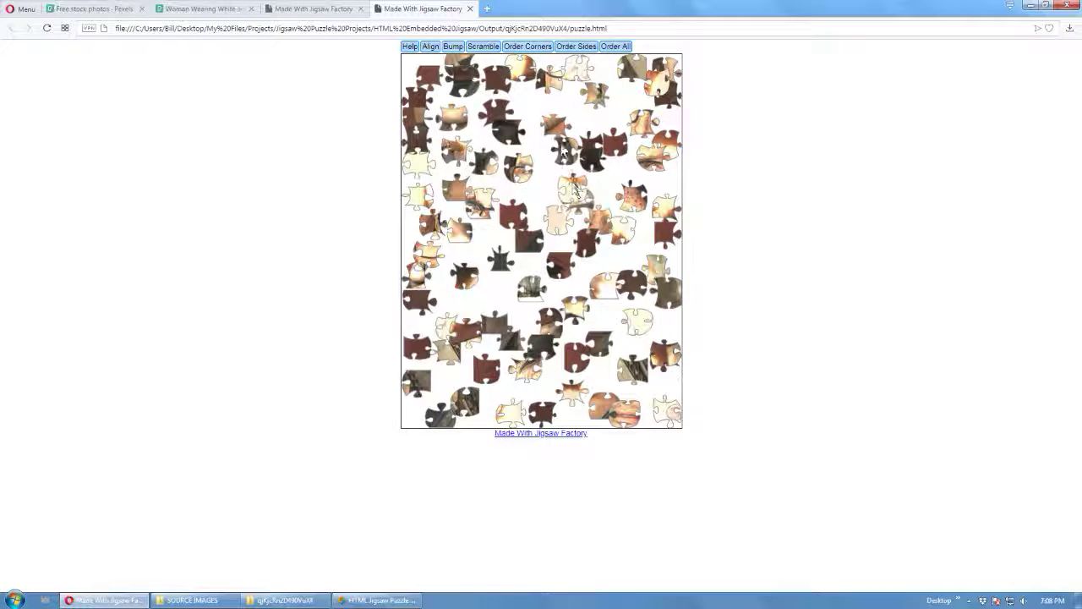
pyautogui.moveTo(563, 151); pyautogui.dragTo(532, 182)
pyautogui.moveTo(517, 222); pyautogui.dragTo(492, 236)
pyautogui.moveTo(495, 155); pyautogui.dragTo(548, 118)
pyautogui.moveTo(545, 75); pyautogui.dragTo(551, 100)
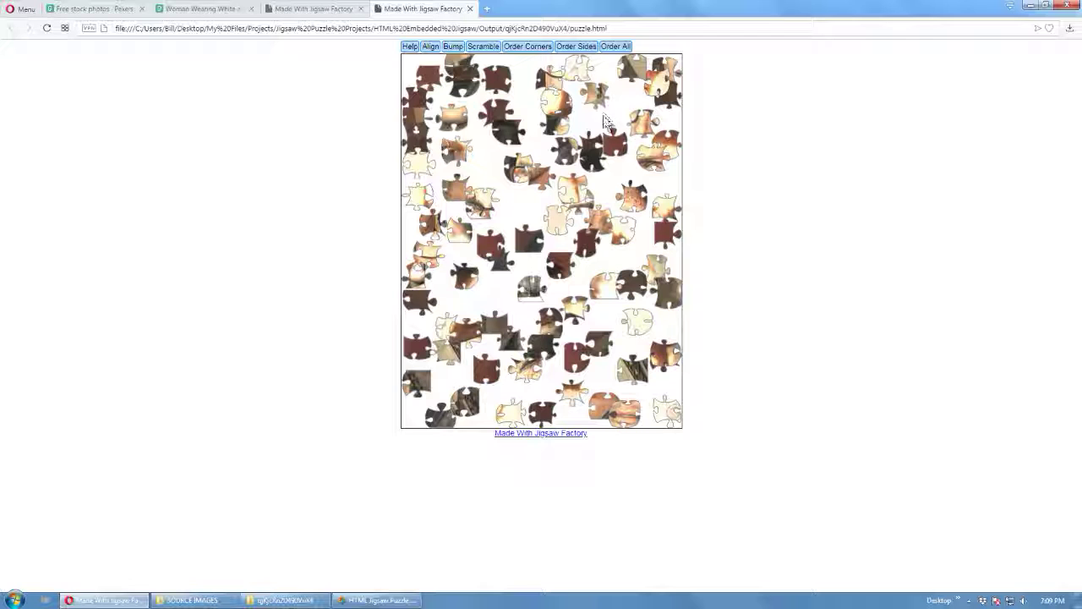
pyautogui.click(352, 11)
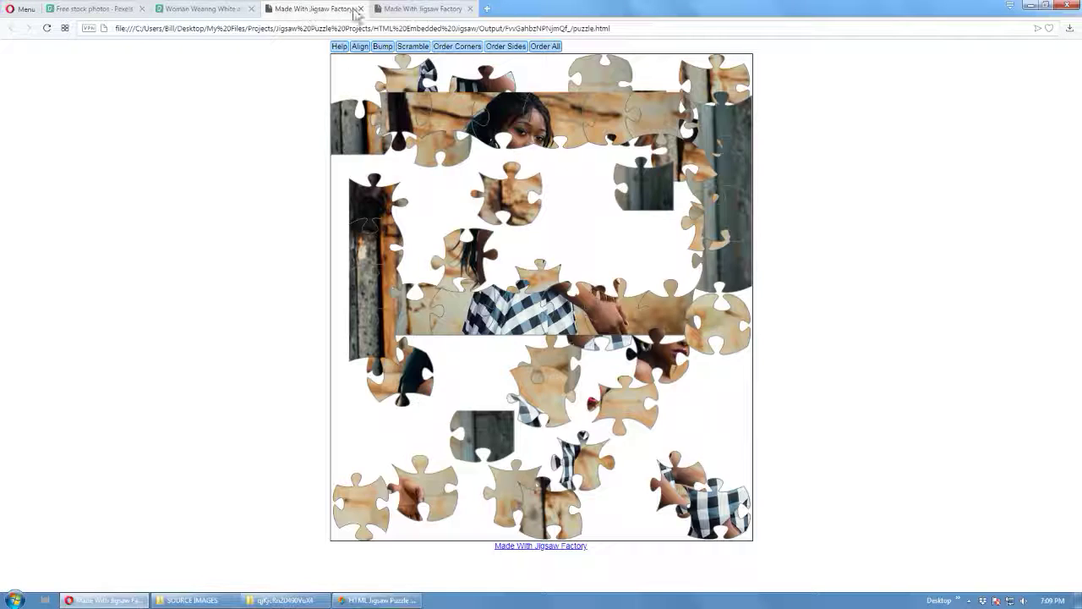
pyautogui.click(420, 9)
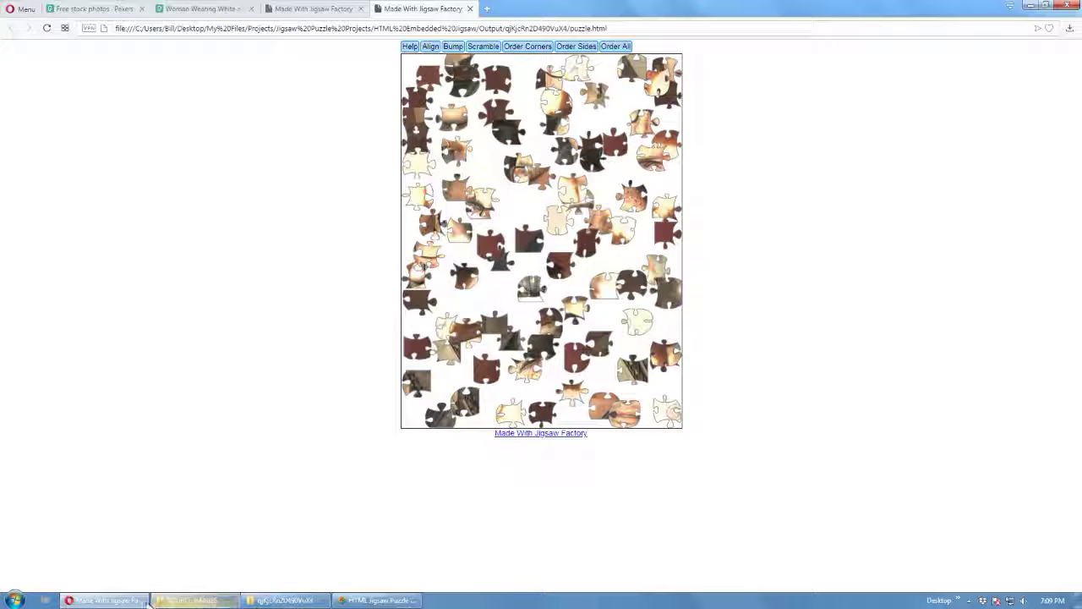
# Step: Switch back to the puzzle generator, still set to the Tomb Raider (2013) 5.png source
pyautogui.click(378, 600)
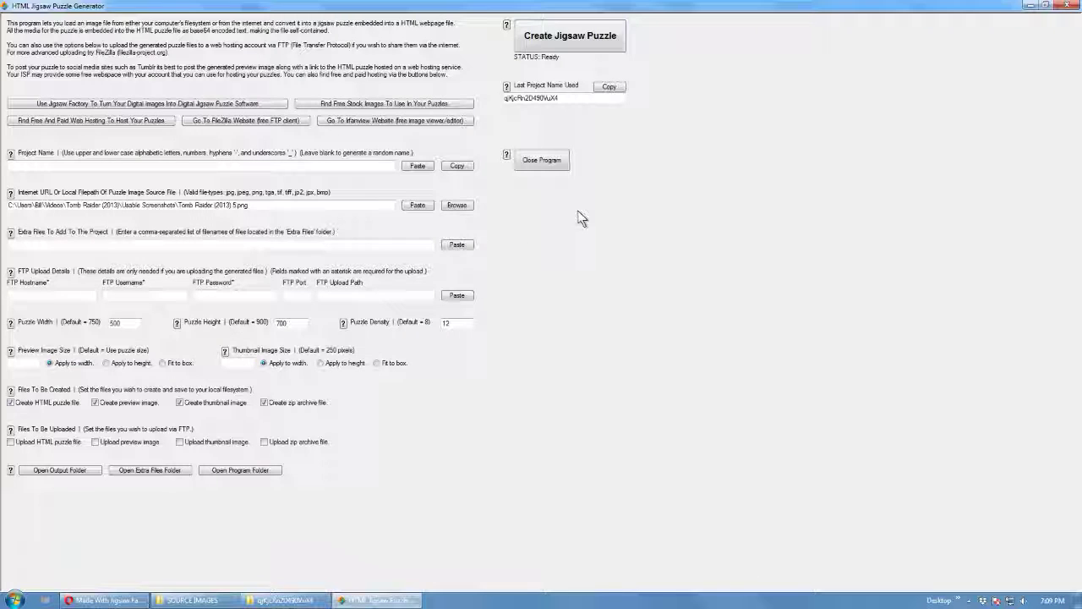